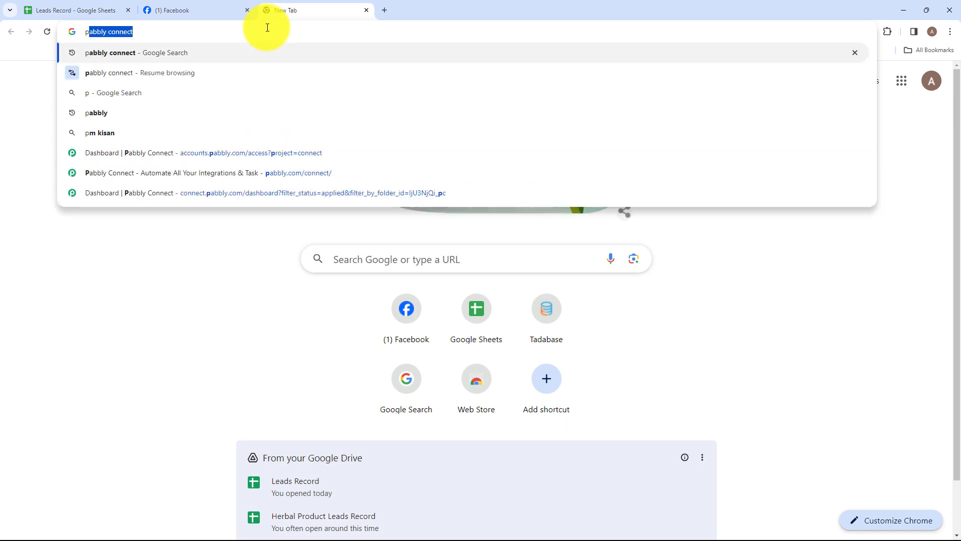
Open the Pabbly Connect website through a web search for "pabbly connect" and sign in
key("Return")
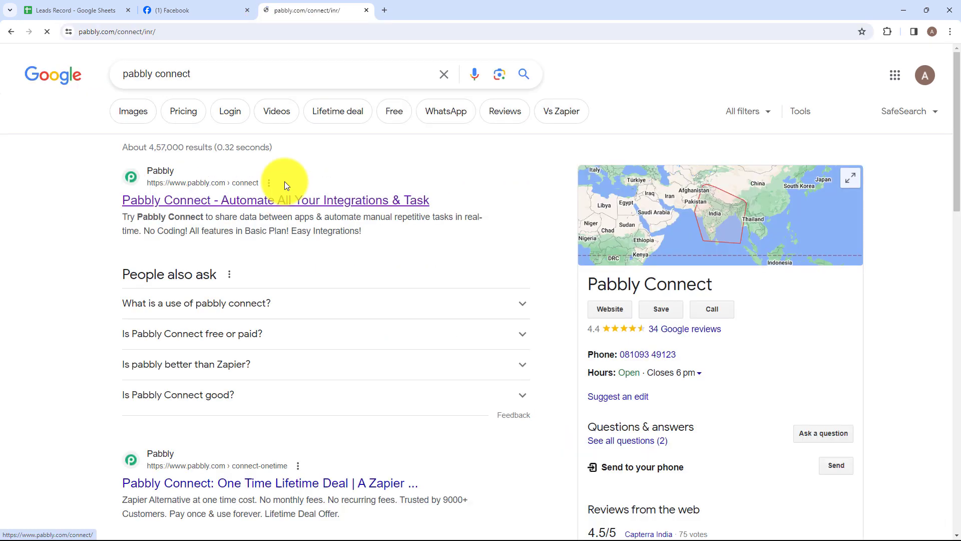
left_click(285, 181)
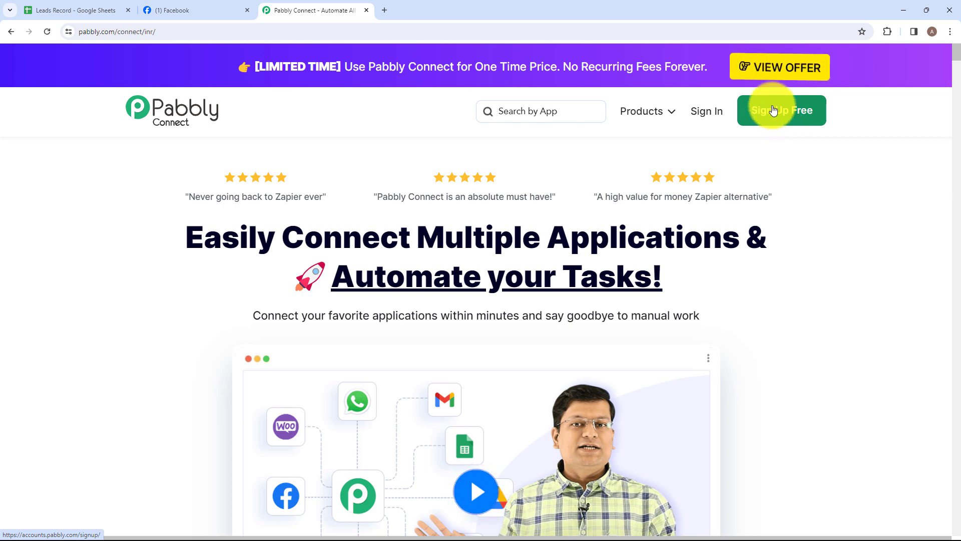
left_click(709, 115)
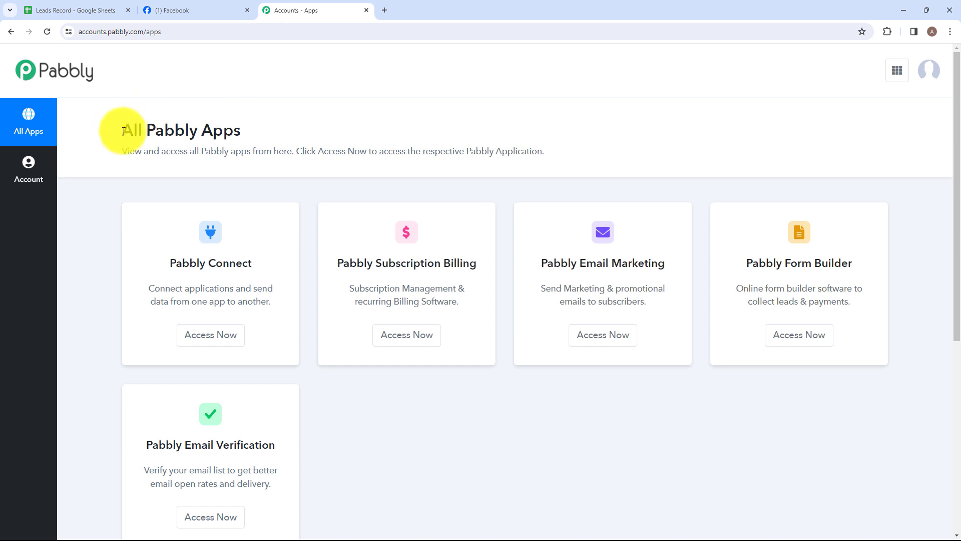
Open the Pabbly Connect dashboard from the list of all Pabbly apps
left_click_drag(125, 131, 248, 121)
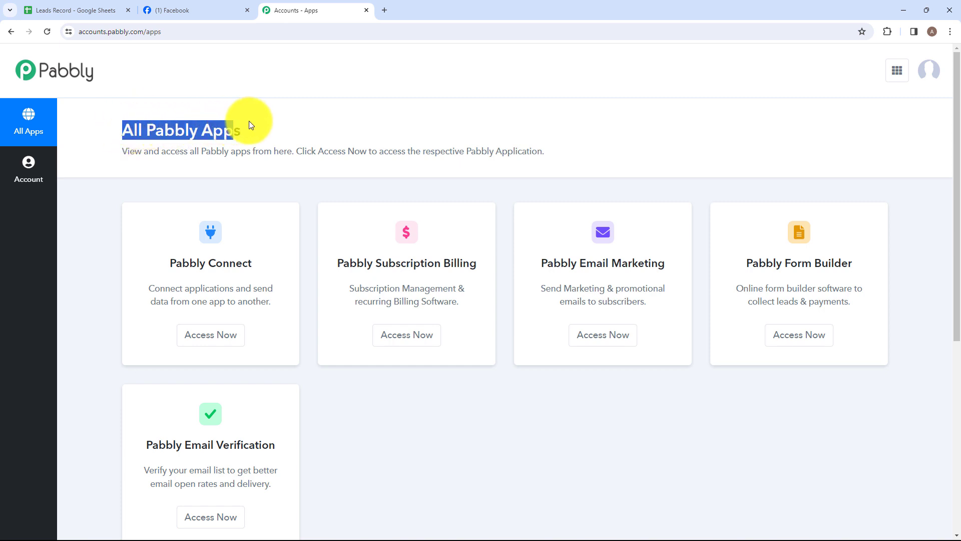
left_click(248, 121)
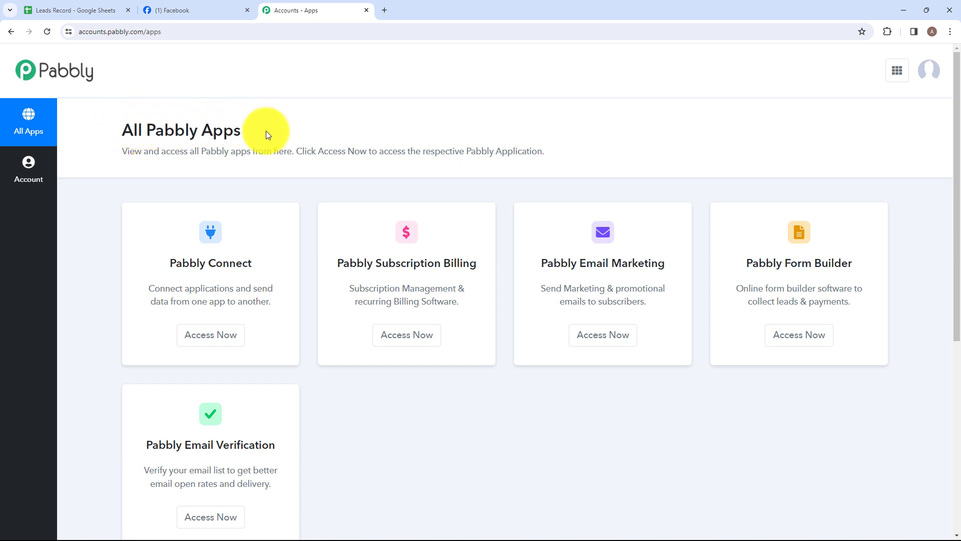
left_click(198, 337)
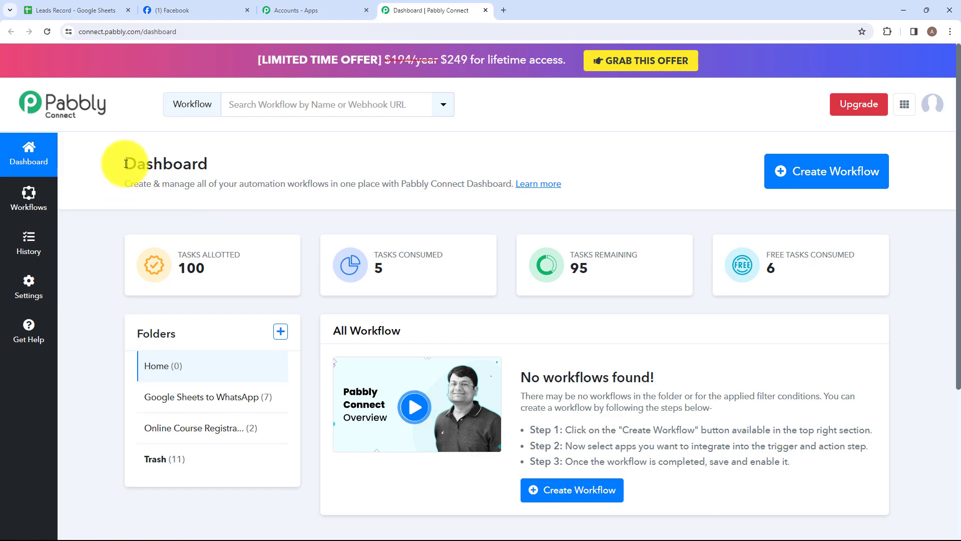
left_click_drag(126, 163, 239, 166)
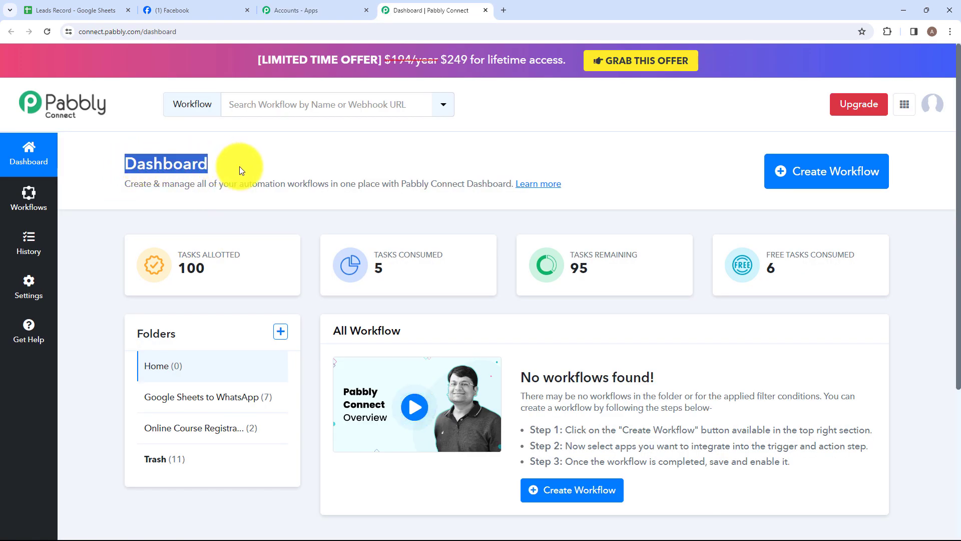
left_click(216, 223)
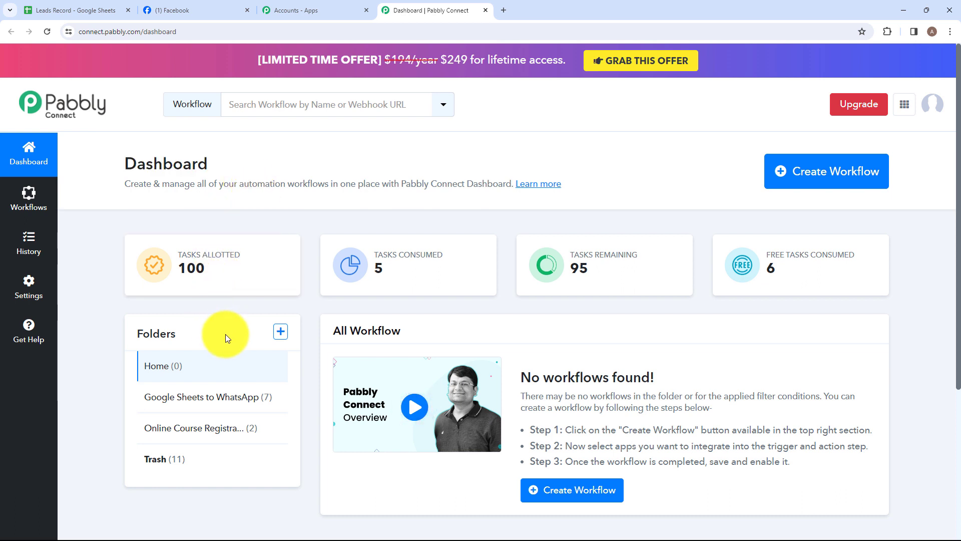
Create a new folder named "Facebook Leads to Google Sheets" on the dashboard
left_click(281, 332)
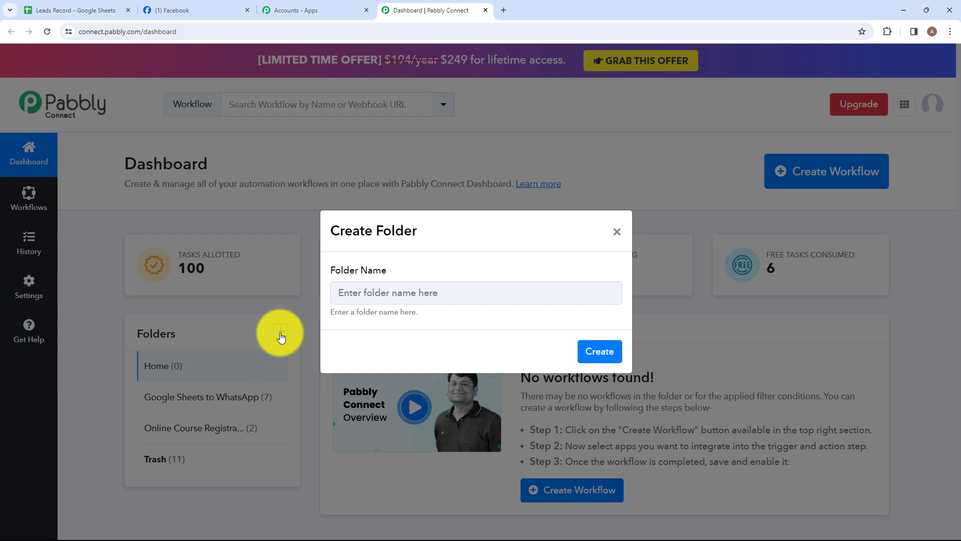
left_click(353, 298)
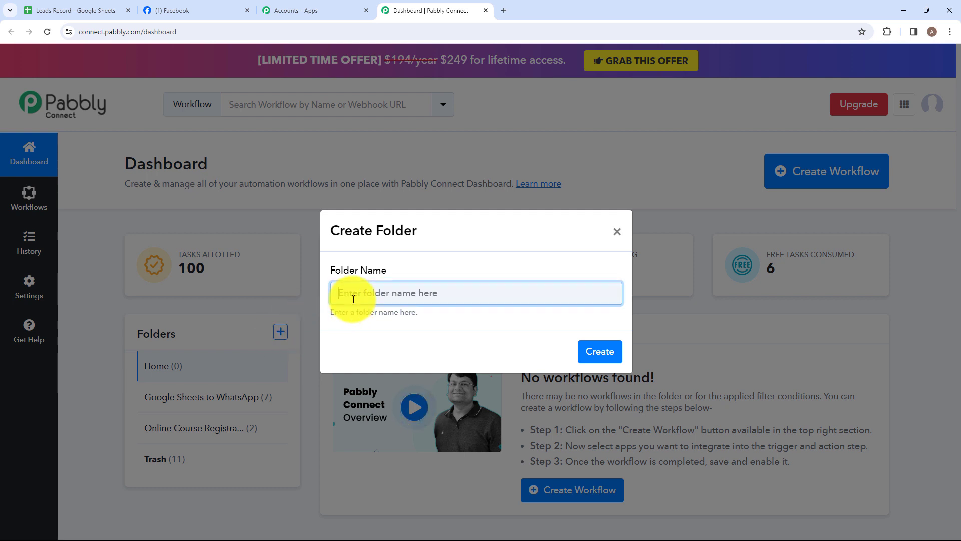
type("Fac")
type("ebook Leads to Google Sheets")
left_click_drag(338, 292, 507, 290)
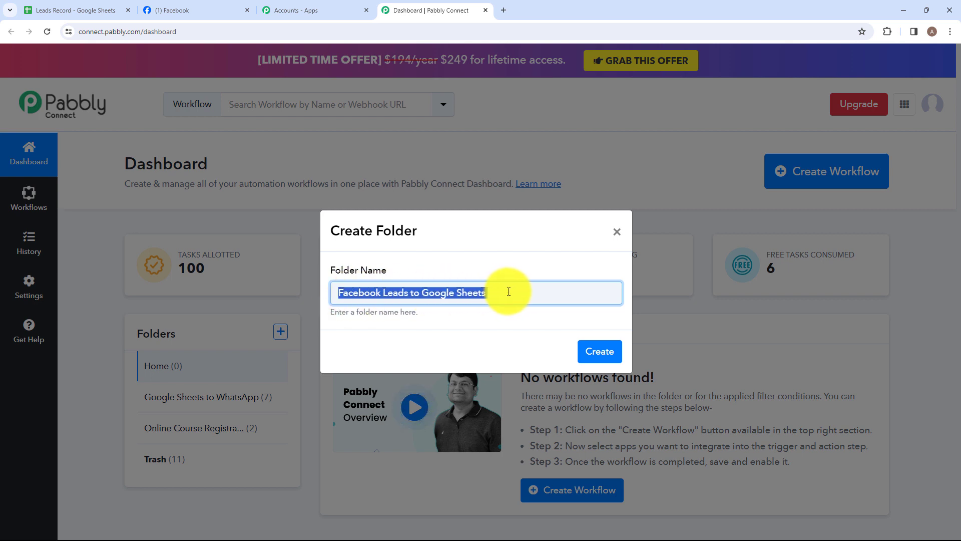
left_click(509, 292)
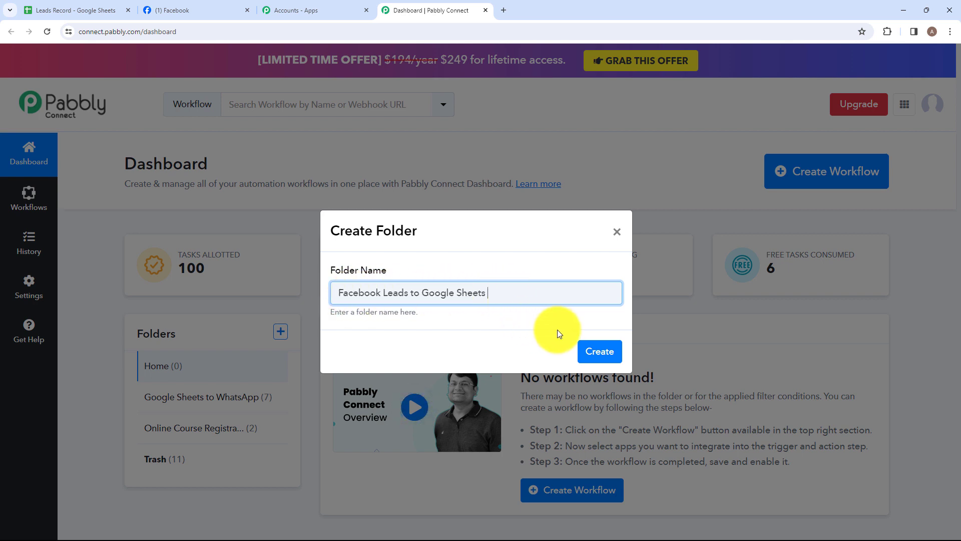
left_click(596, 350)
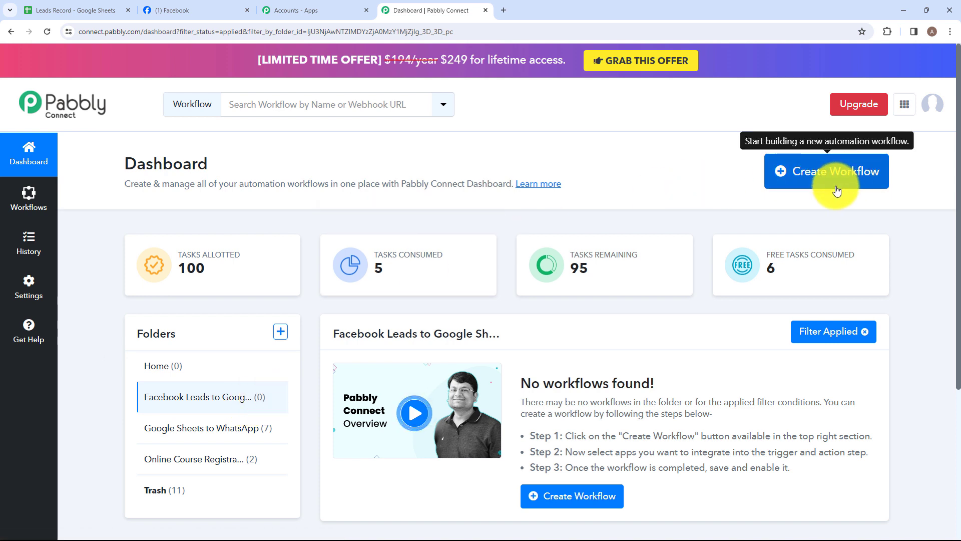
Create a workflow named "Facebook Leads to Google Sheets for Web Development Agencies" in the "Facebook Leads to Google Sheets" folder
left_click(807, 187)
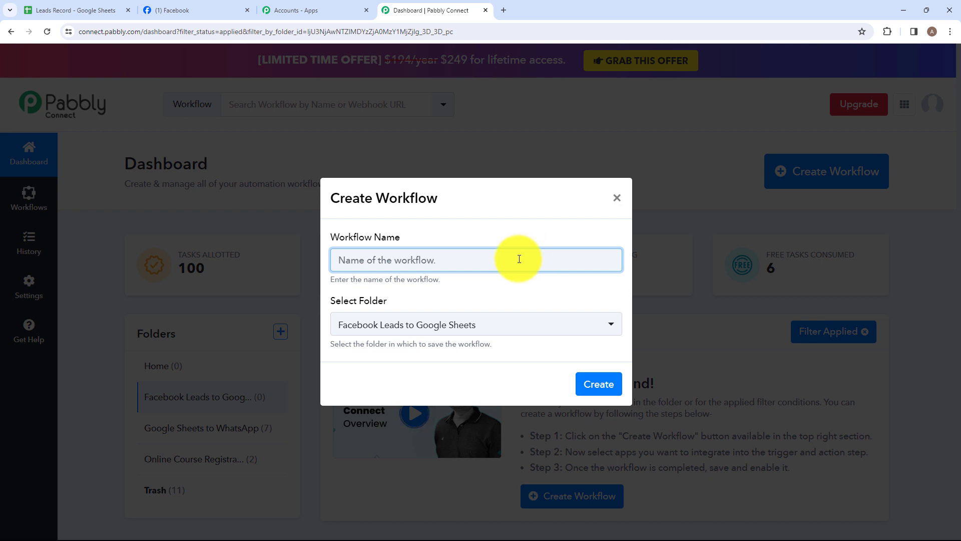
type("F")
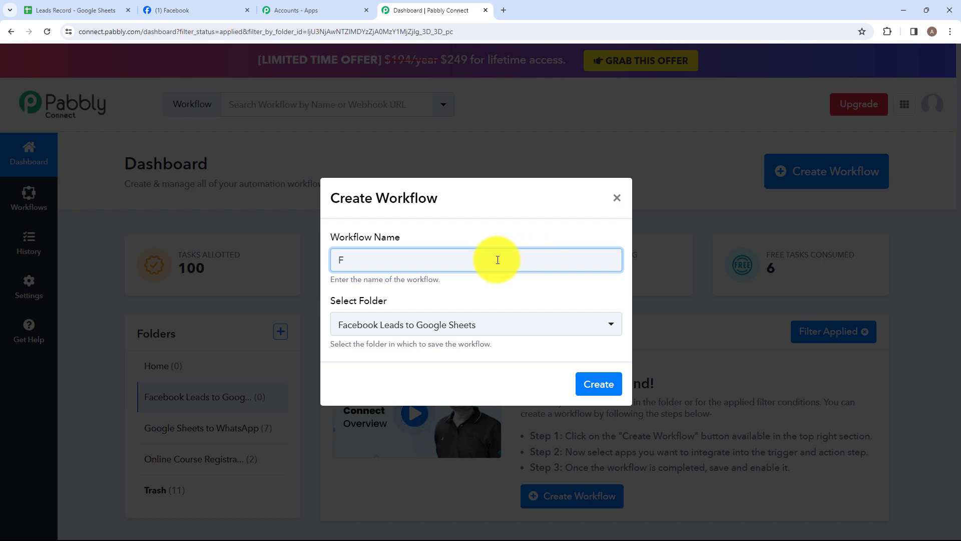
type("ac")
left_click_drag(338, 260, 630, 263)
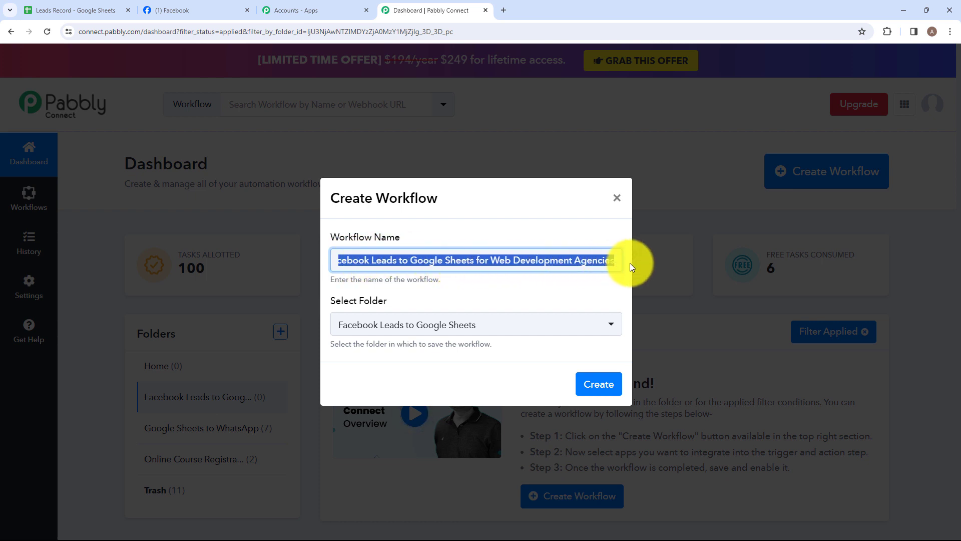
left_click(624, 271)
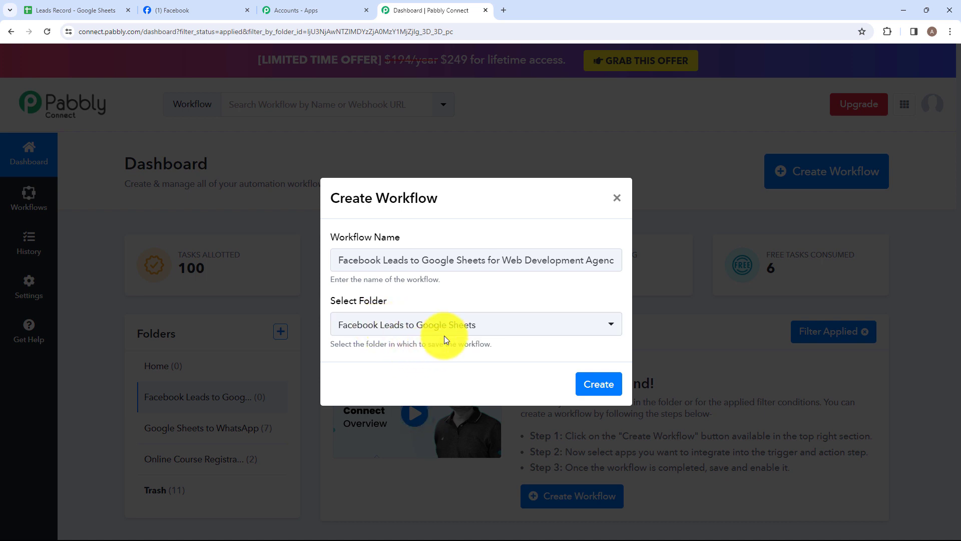
left_click(492, 331)
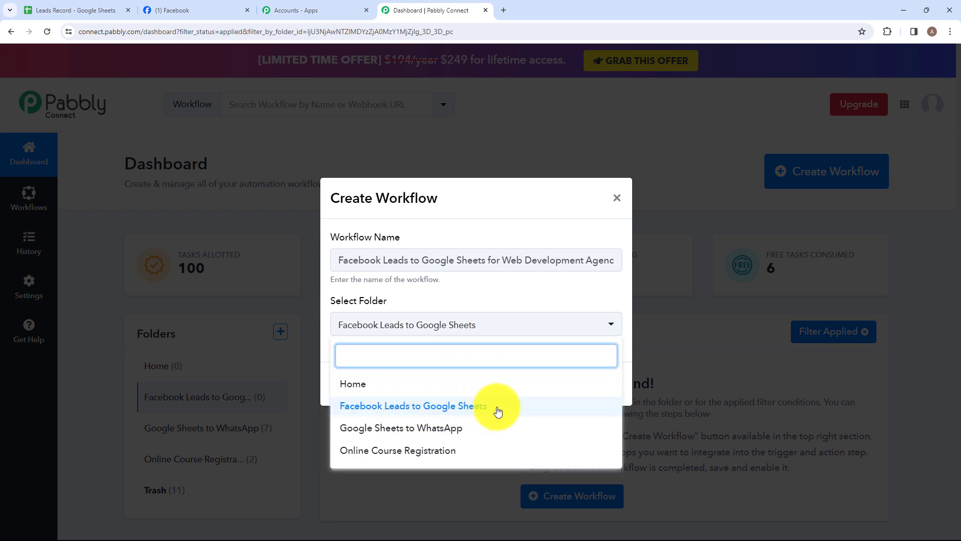
left_click(491, 326)
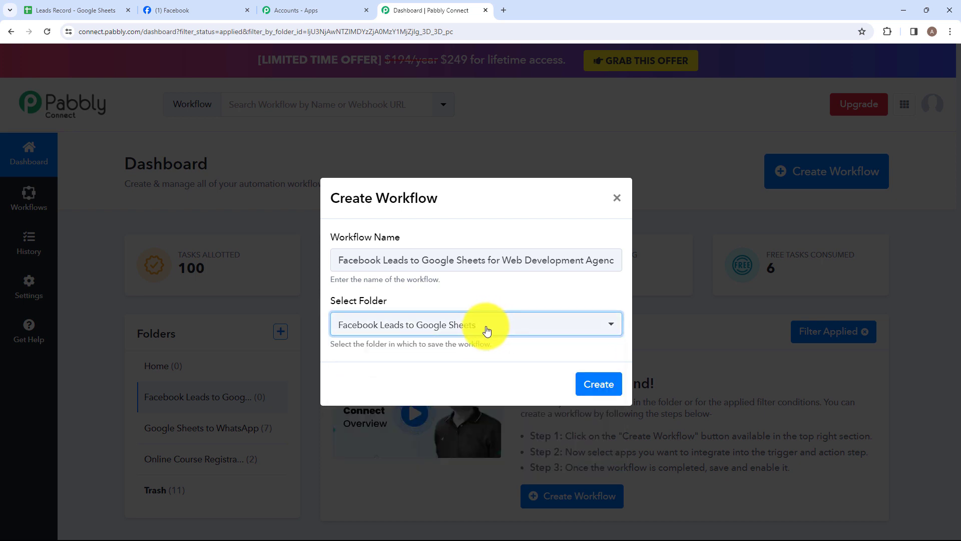
left_click(594, 385)
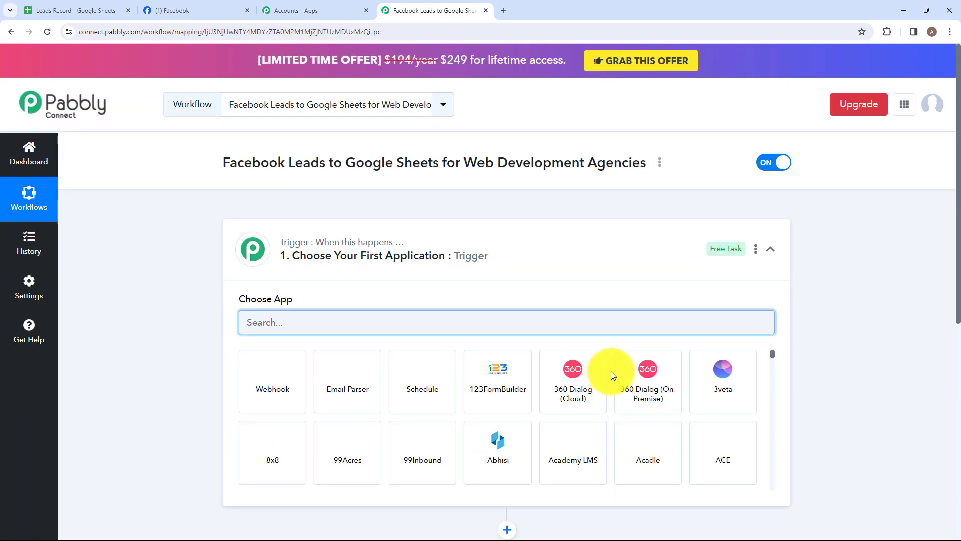
Set the workflow's trigger to the Facebook Lead Ads app with the New Lead (Instant) event
left_click(422, 256)
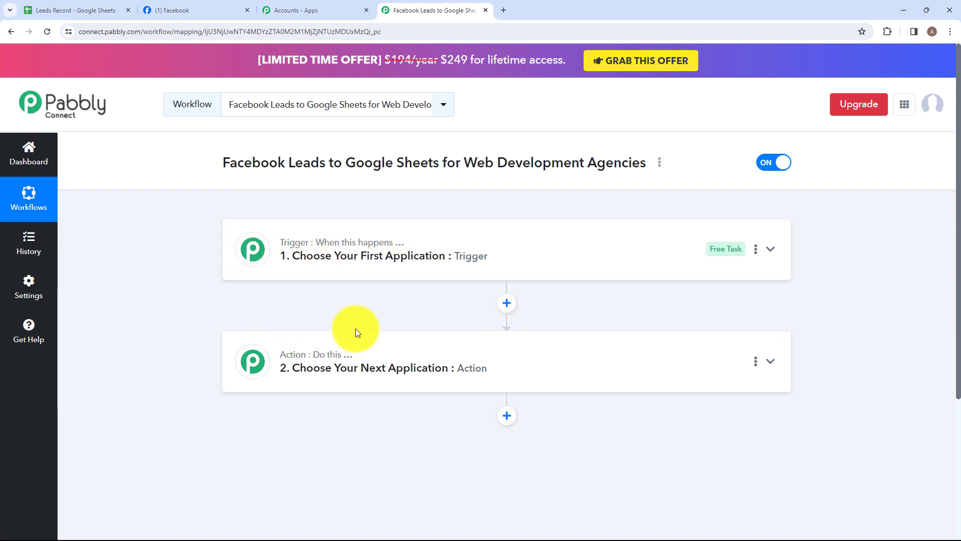
mouse_move(252, 350)
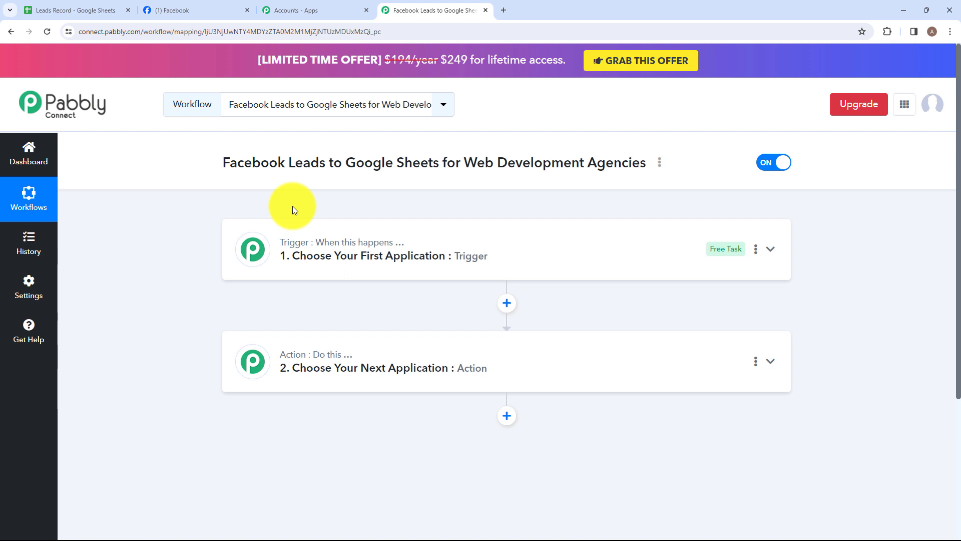
left_click(338, 255)
left_click(353, 323)
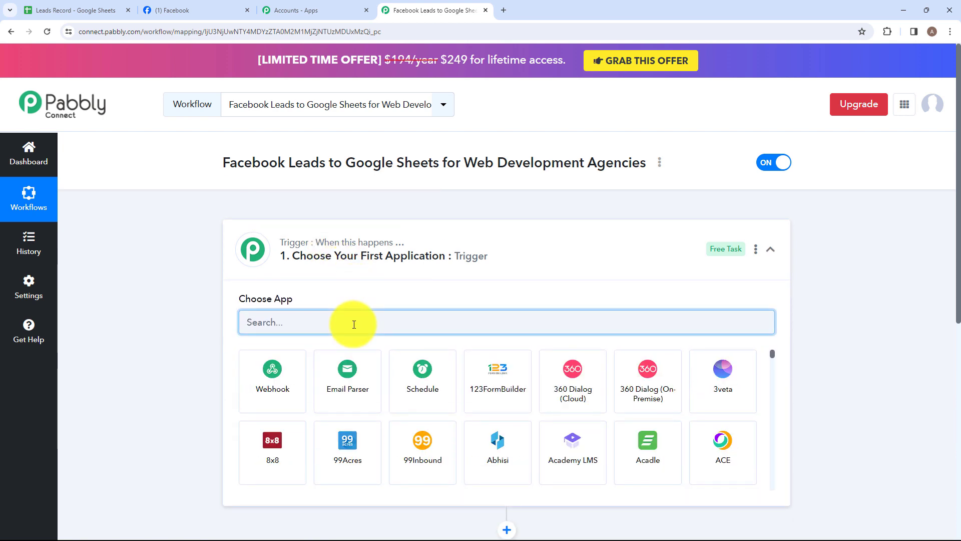
type("Fac")
left_click(356, 390)
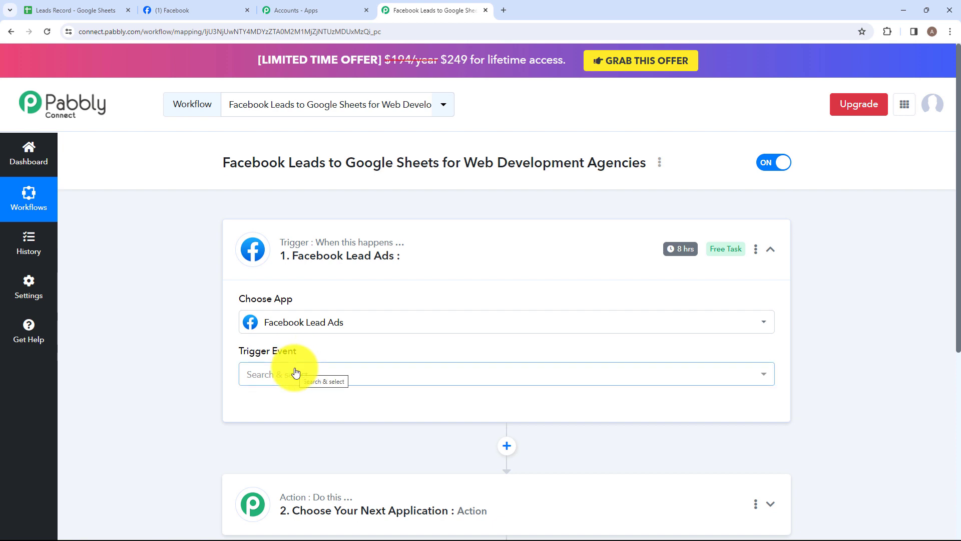
left_click(345, 373)
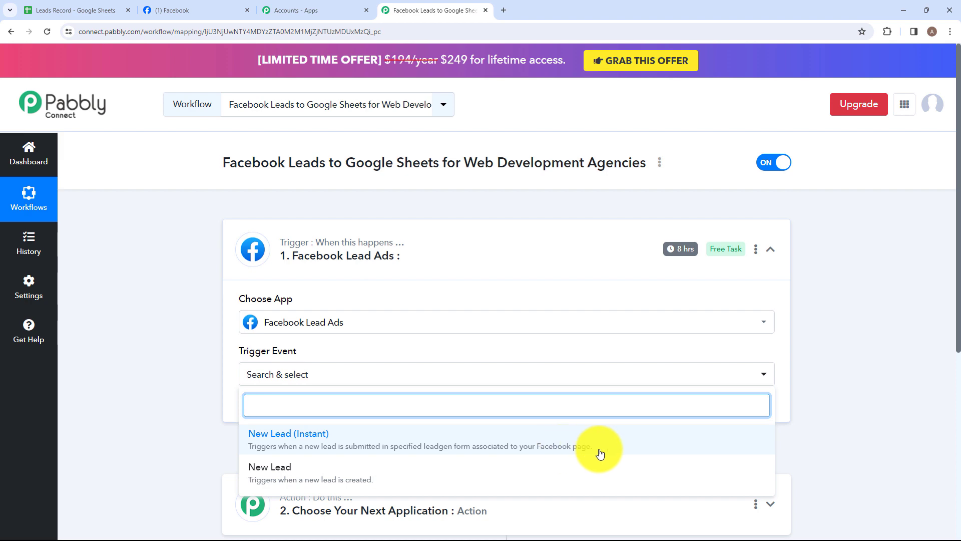
left_click(371, 443)
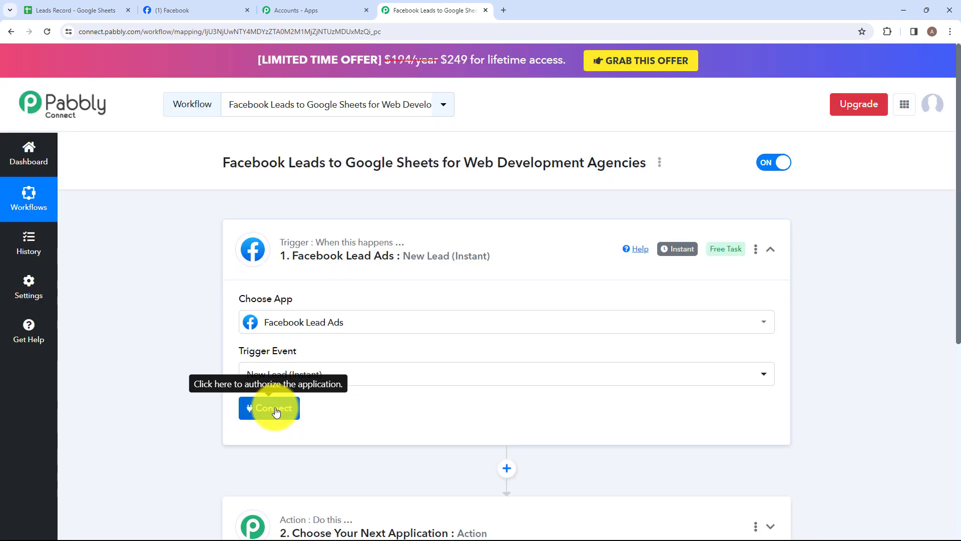
Add a new Facebook Lead Ads connection for the trigger and authorize it with the Facebook account
left_click(274, 407)
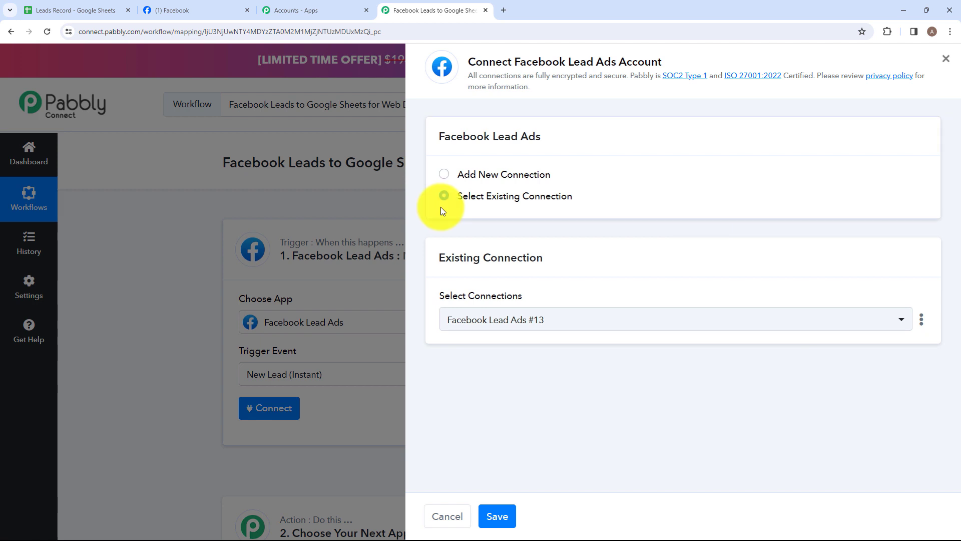
left_click(445, 175)
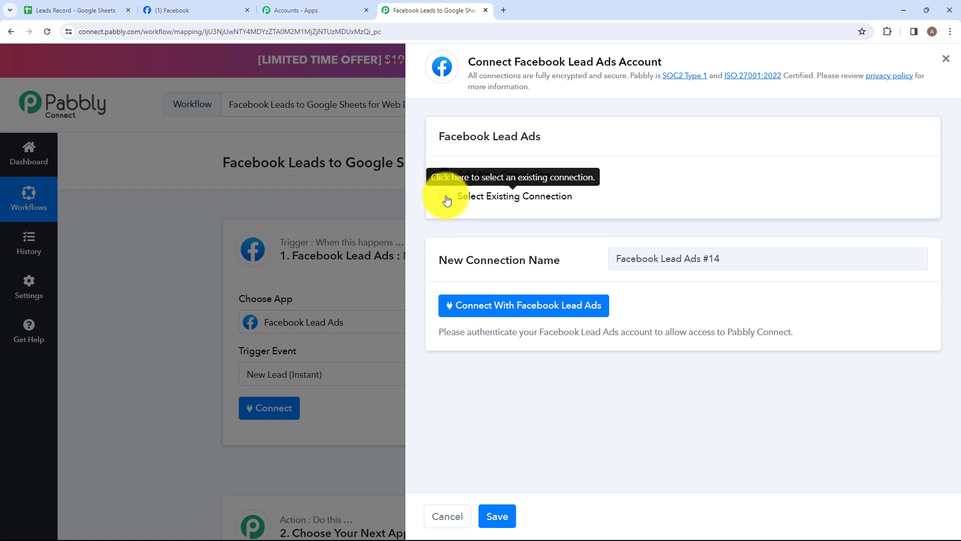
left_click(485, 314)
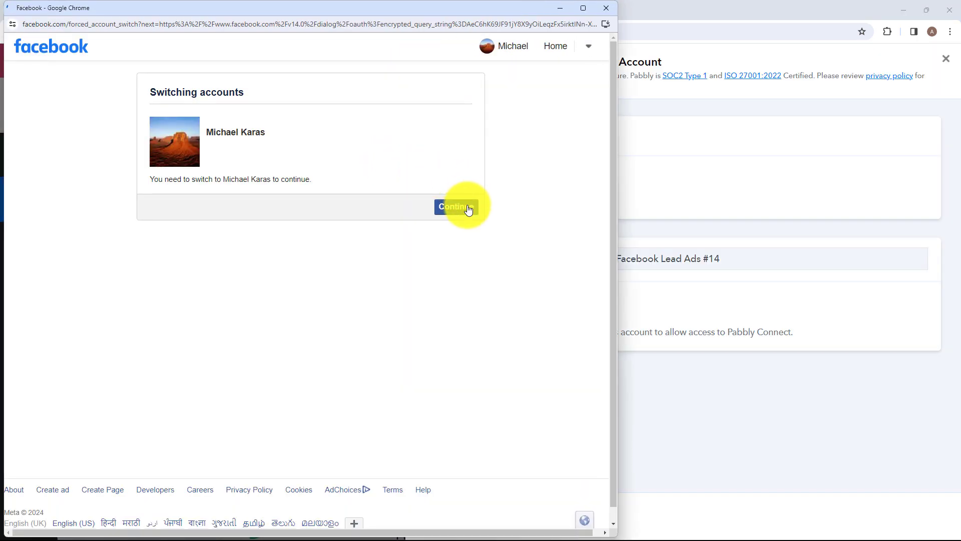
left_click(468, 208)
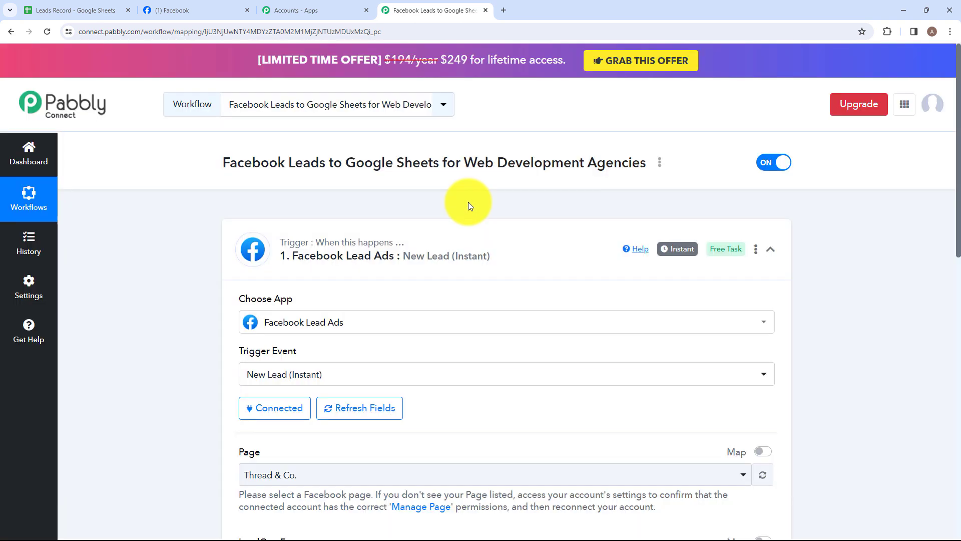
Select Elite Web Crafters as the Facebook page for the trigger
scroll(451, 240, "down", 4)
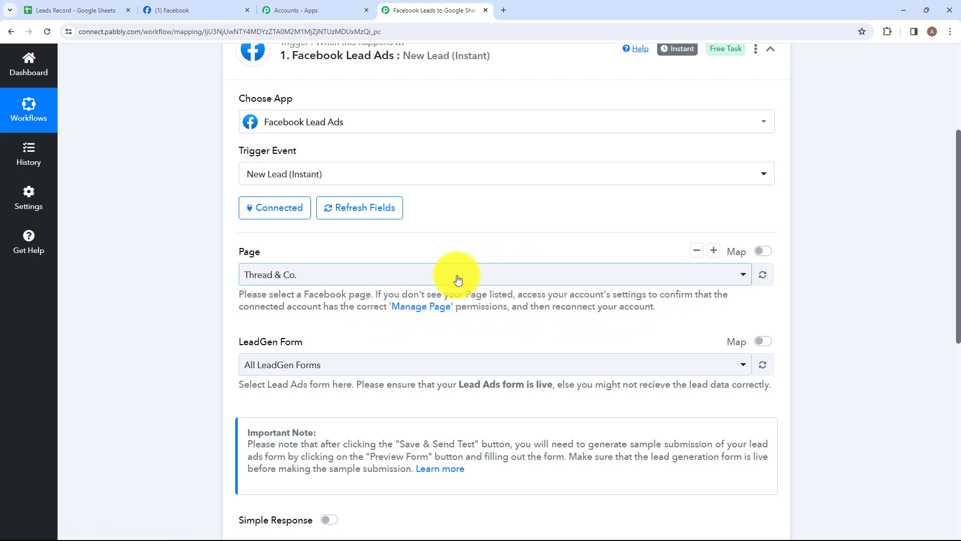
left_click(361, 284)
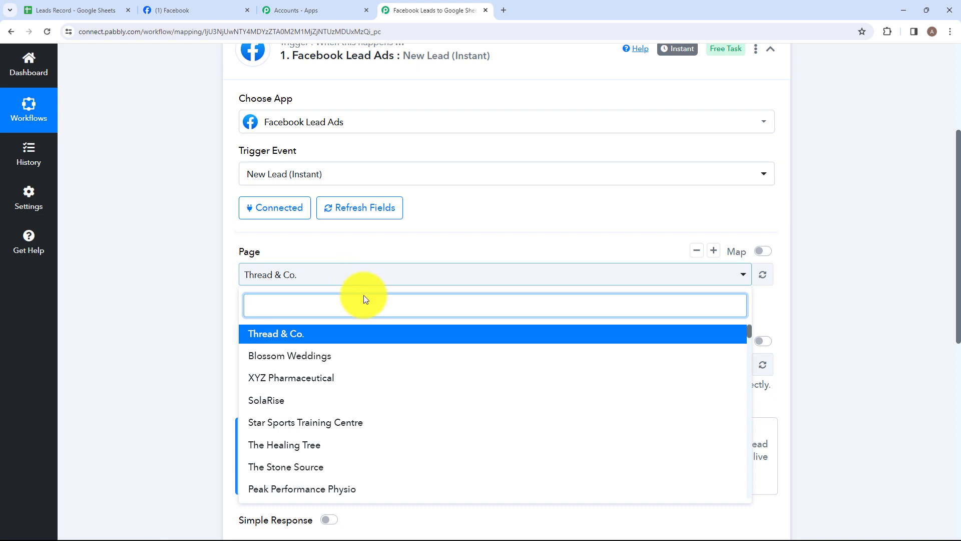
type("el")
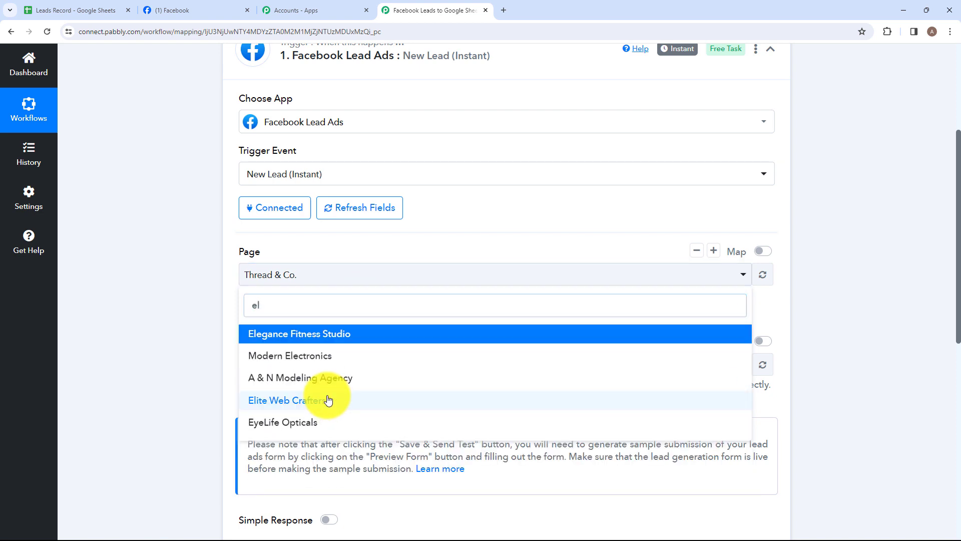
left_click(327, 399)
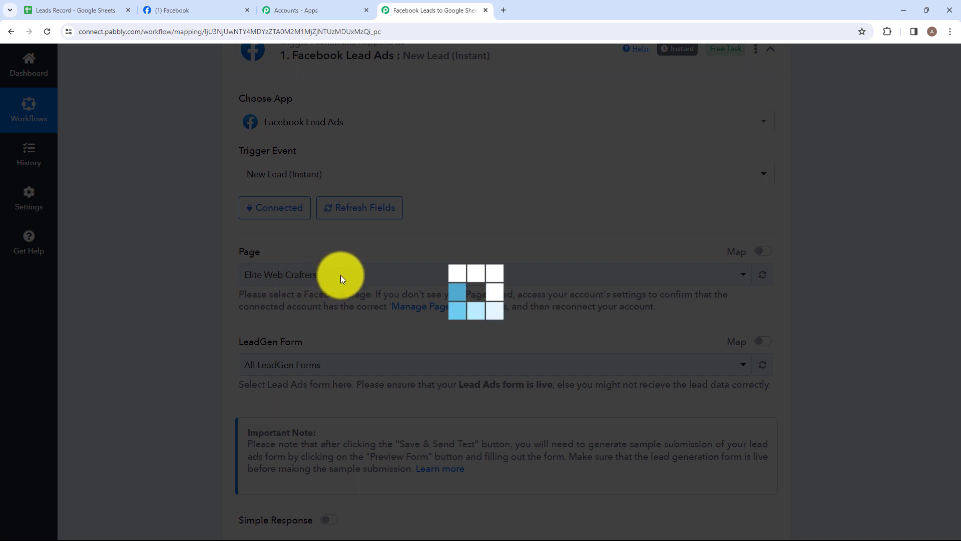
scroll(341, 275, "down", 1)
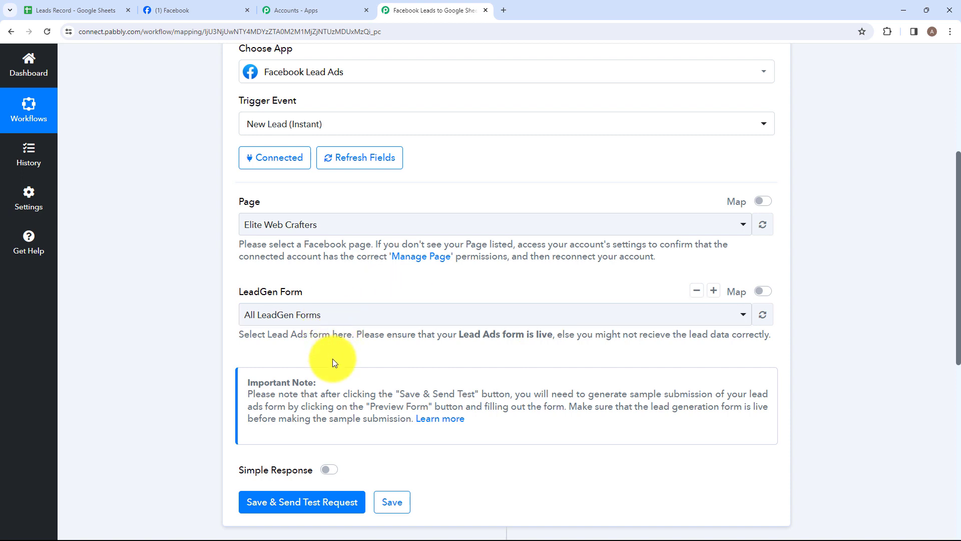
scroll(333, 358, "down", 1)
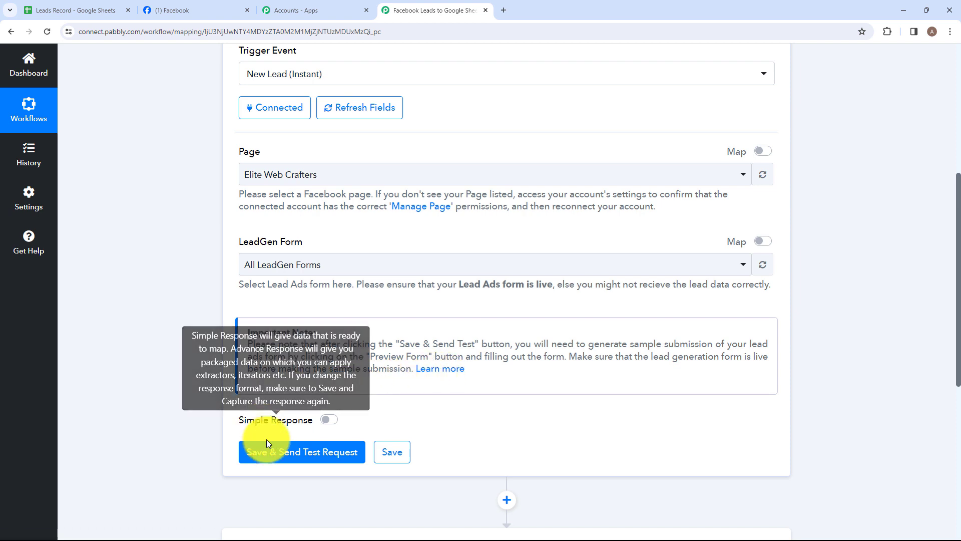
Save the Facebook Lead Ads trigger with all LeadGen forms and send a test request to start capturing the webhook response
left_click(275, 453)
scroll(481, 281, "down", 1)
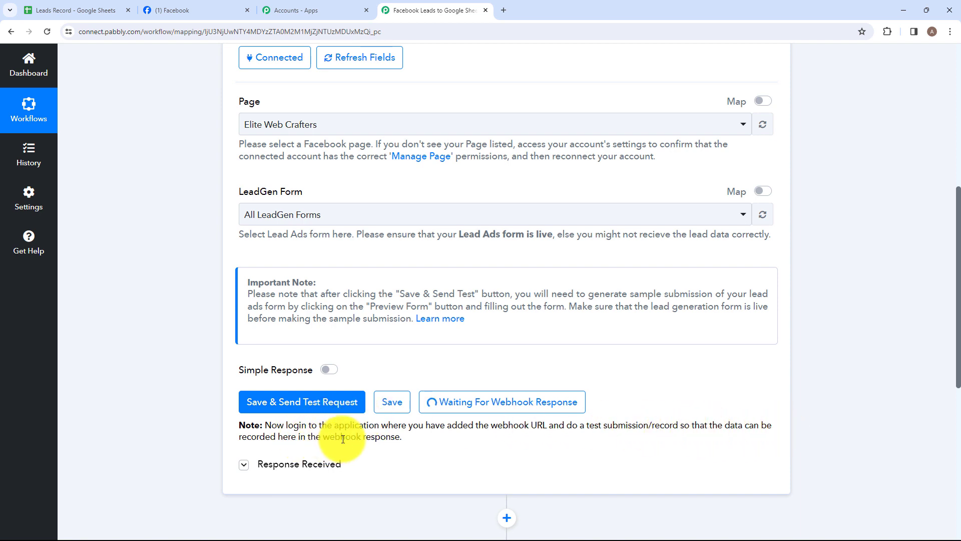
scroll(422, 384, "up", 1)
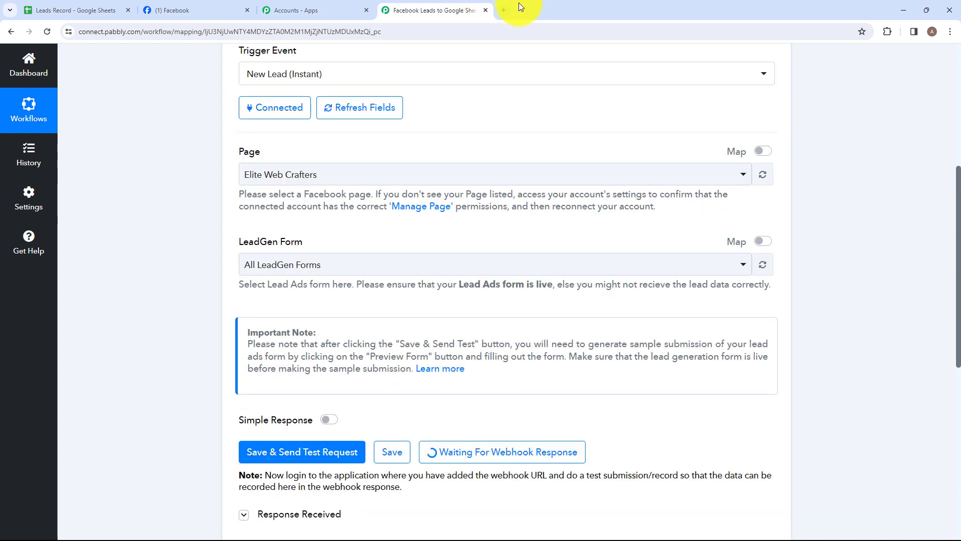
Search Google for "meta for developers" in a new browser tab and open the Meta for Developers site
left_click(502, 11)
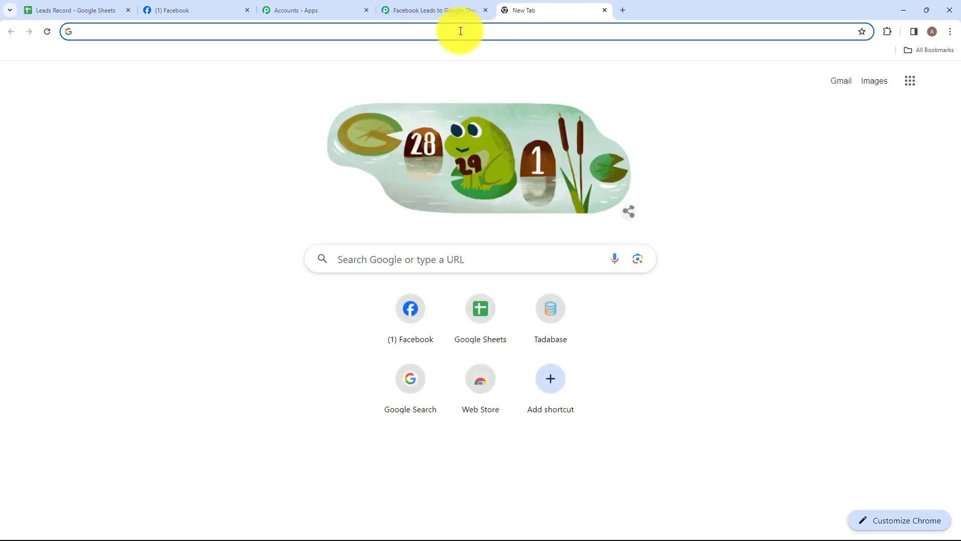
left_click(461, 31)
type("m")
key("Return")
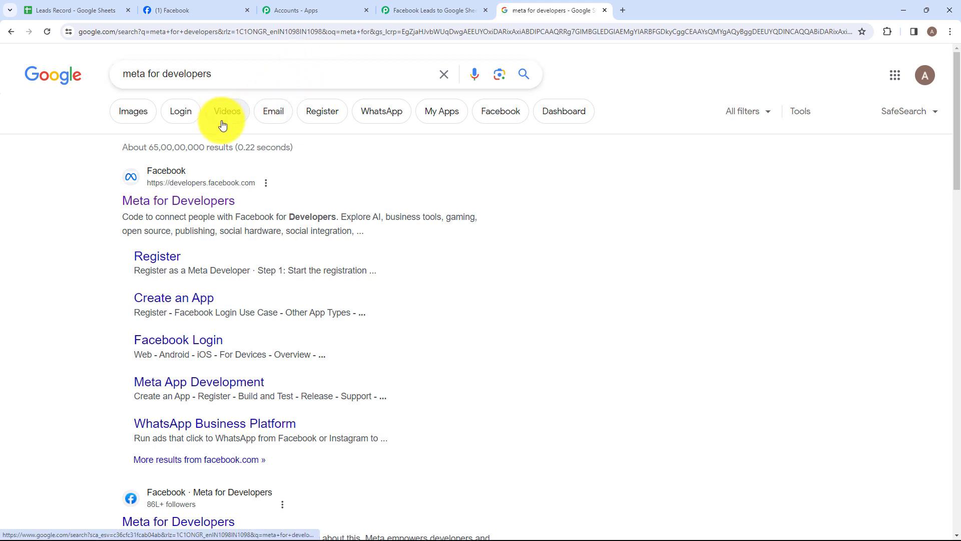
left_click(191, 205)
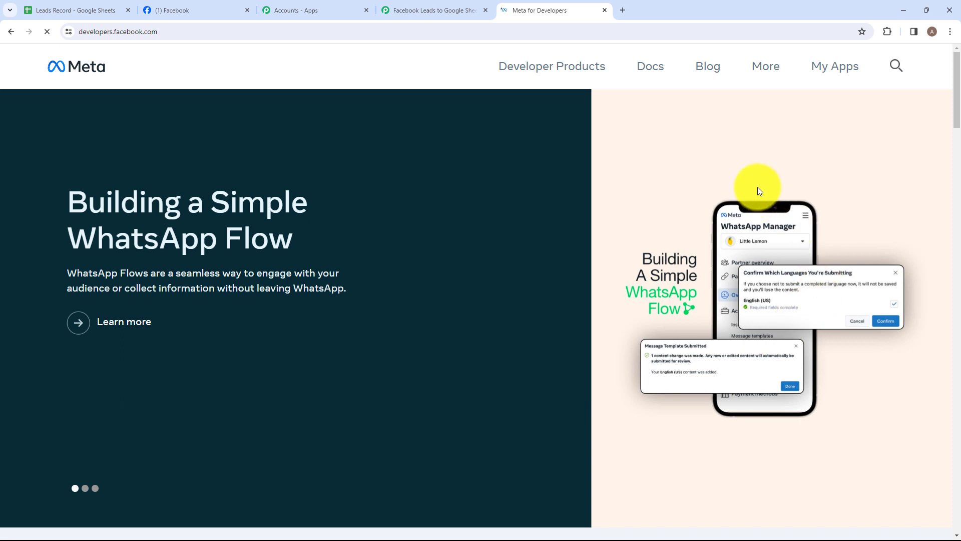
Open the Lead Ads RTU Debug Tool from the developer tools of Meta for Developers
left_click(768, 68)
left_click(589, 202)
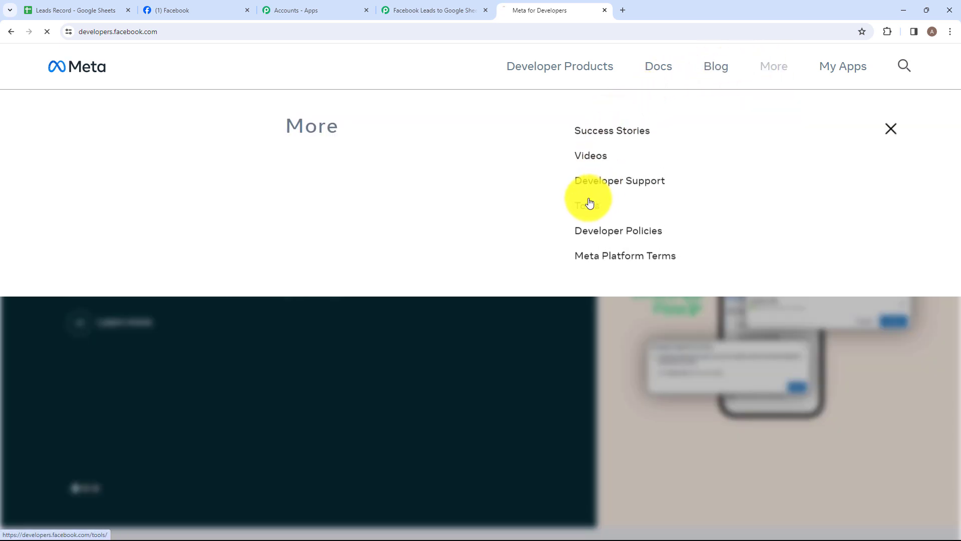
scroll(419, 284, "down", 4)
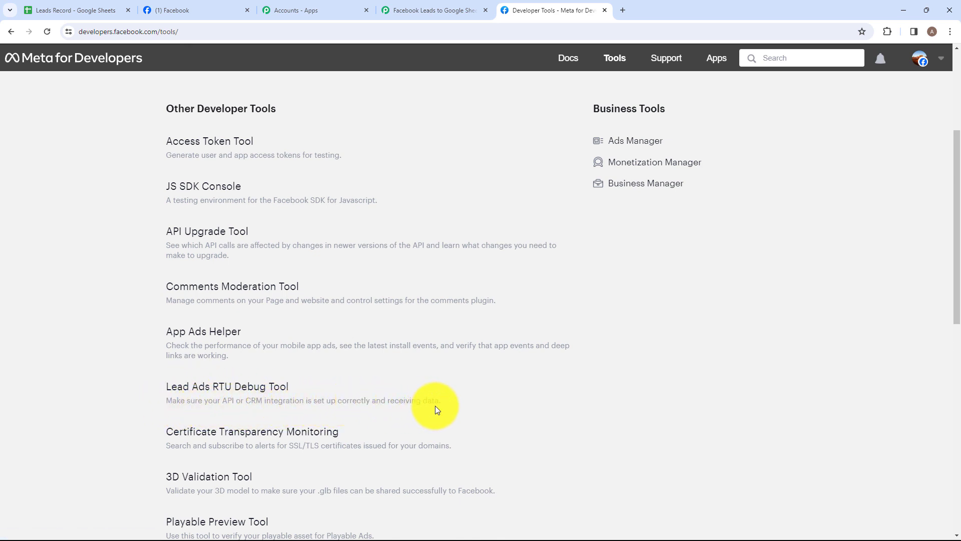
left_click(242, 392)
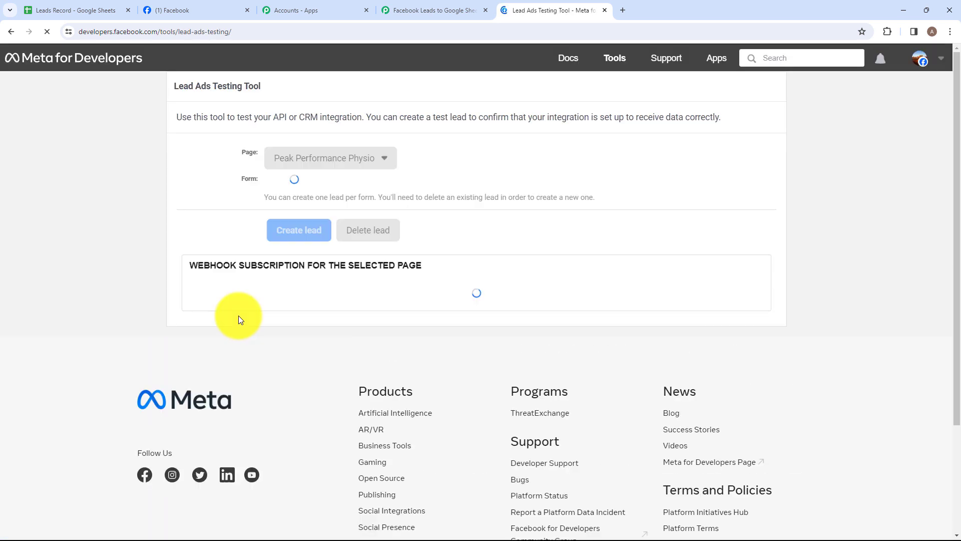
left_click_drag(174, 86, 279, 84)
left_click(278, 84)
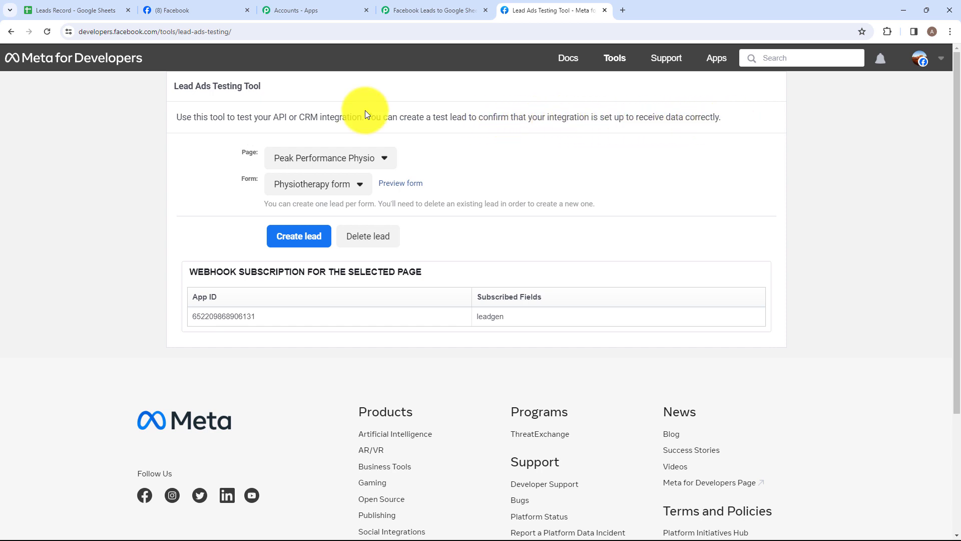
Select the Elite Web Crafters page in the Lead Ads Testing Tool and delete the existing lead of its Lead Form
left_click(300, 160)
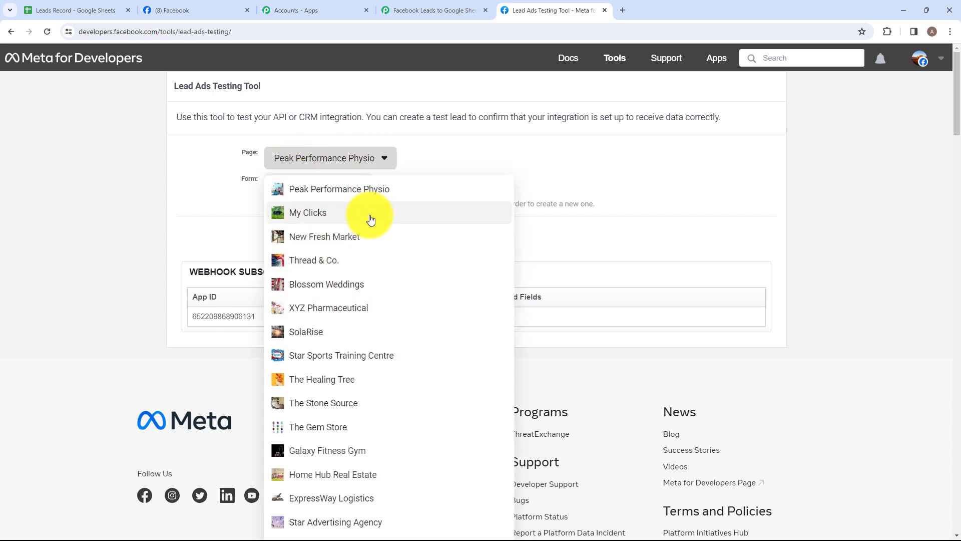
scroll(369, 221, "down", 10)
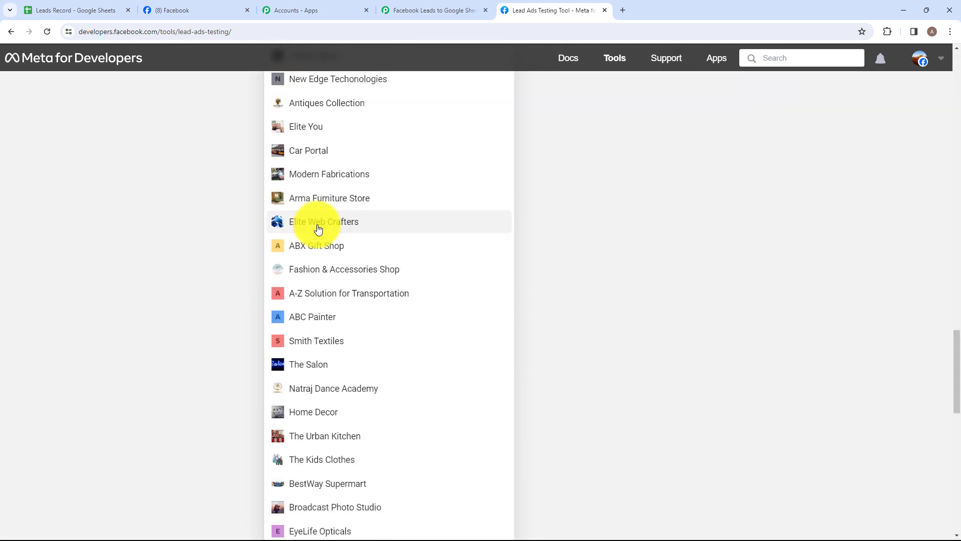
left_click(317, 221)
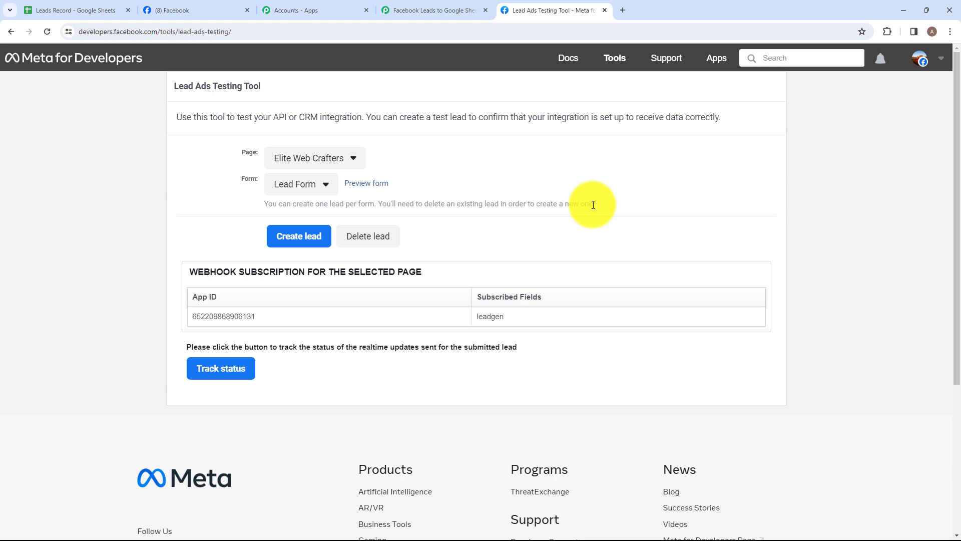
left_click(369, 247)
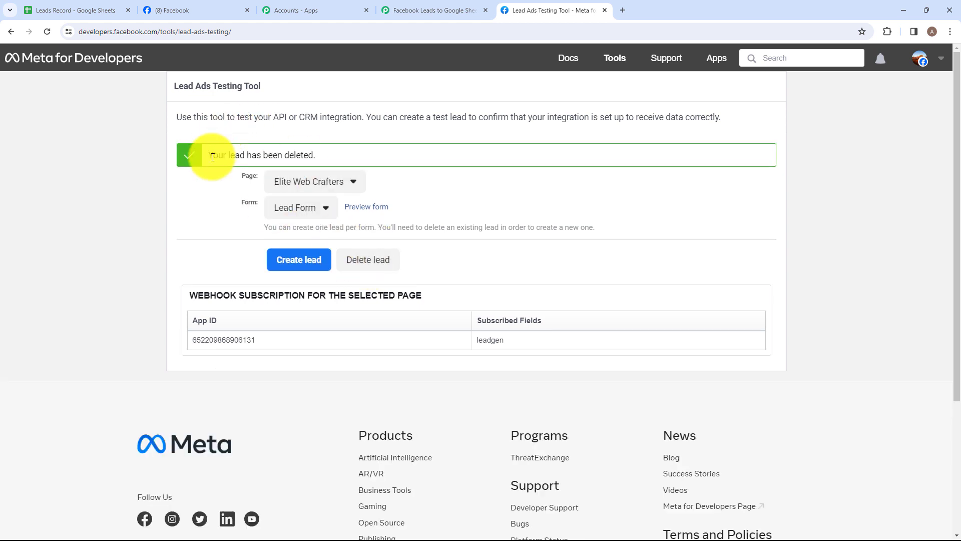
Reload the Lead Ads Testing Tool and select the Elite Web Crafters page with its Lead Form again
left_click(47, 38)
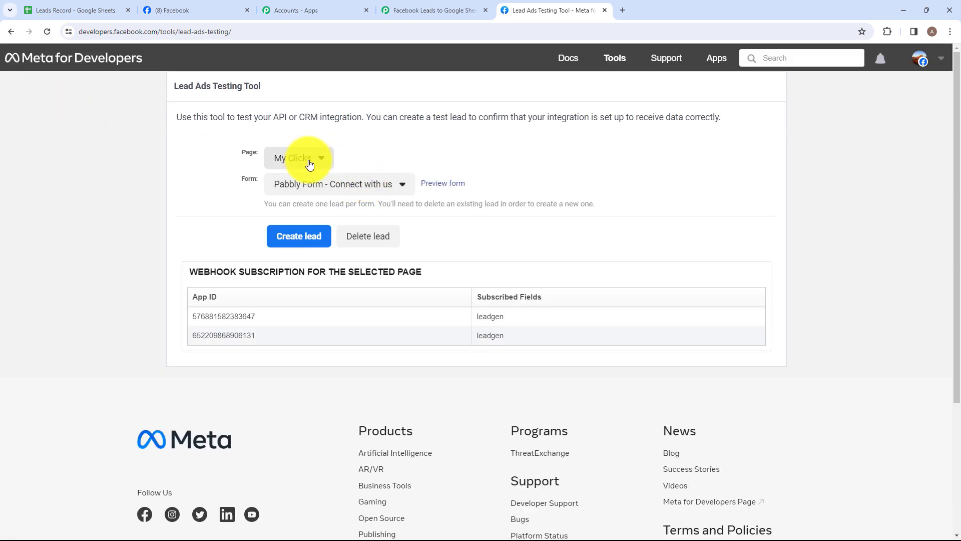
left_click(310, 165)
scroll(337, 399, "down", 10)
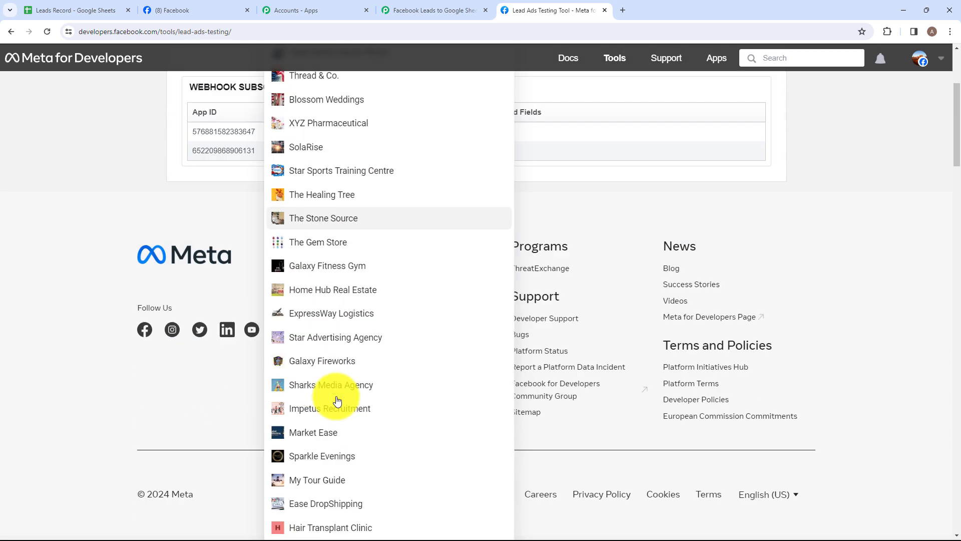
left_click(328, 381)
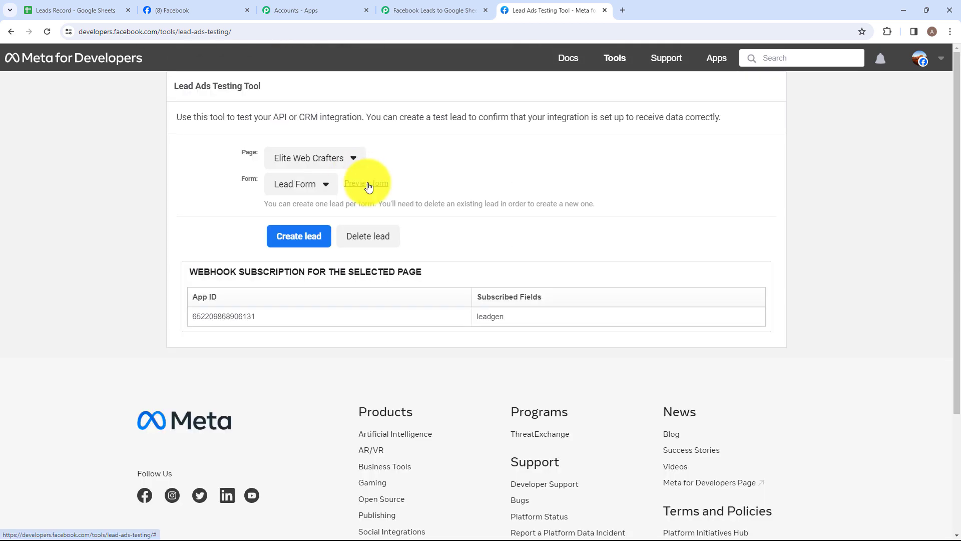
Open the Lead Form preview and fill in the test lead's full name, email and phone number
left_click(368, 186)
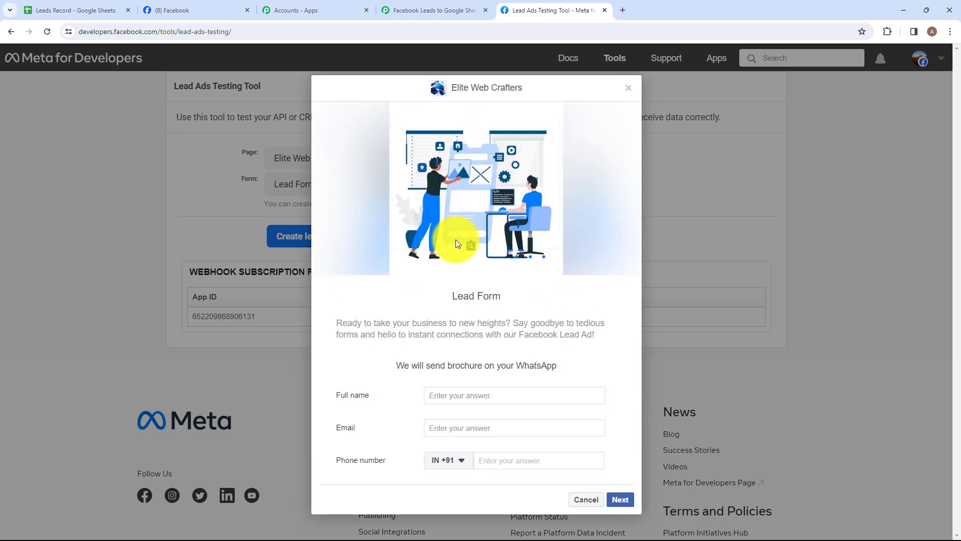
left_click(482, 396)
type("Smart User")
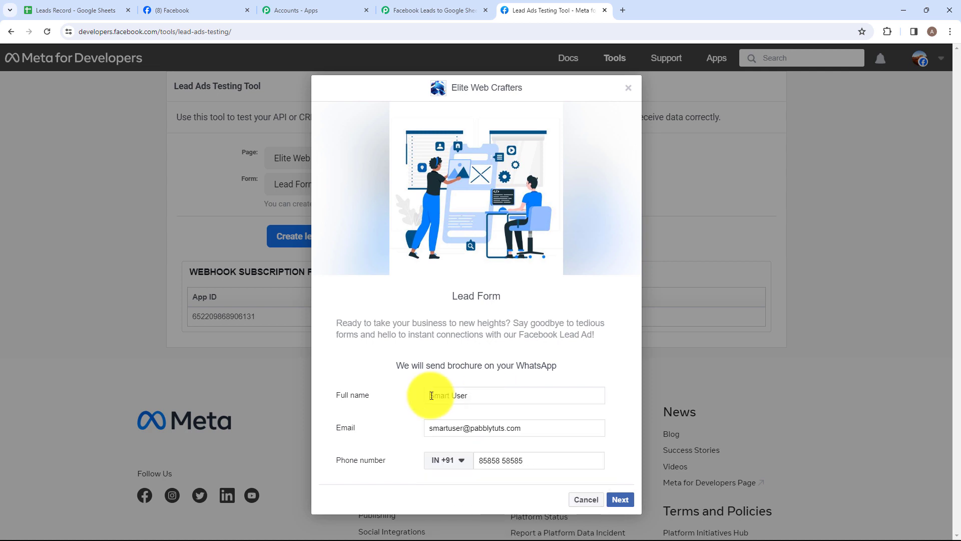
left_click_drag(432, 396, 472, 394)
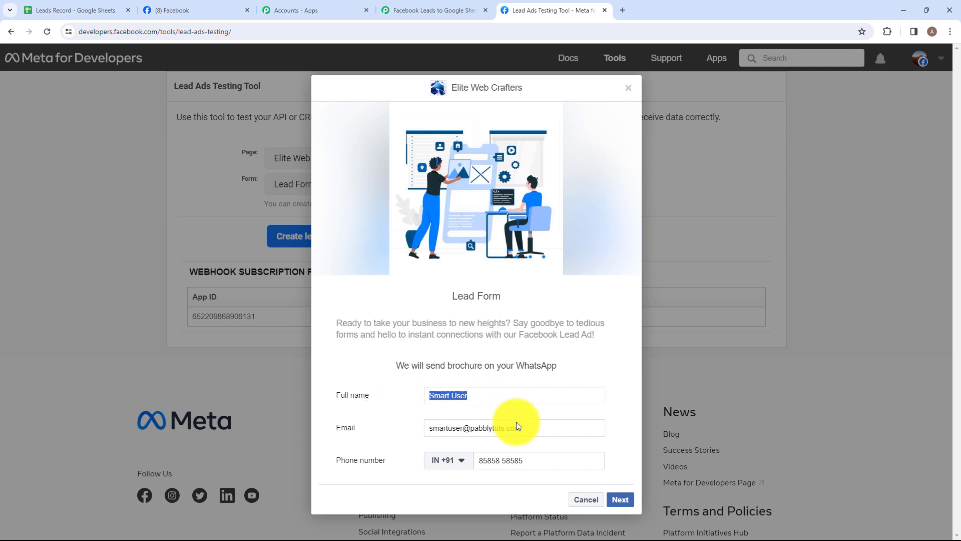
triple_click(537, 433)
left_click(539, 459)
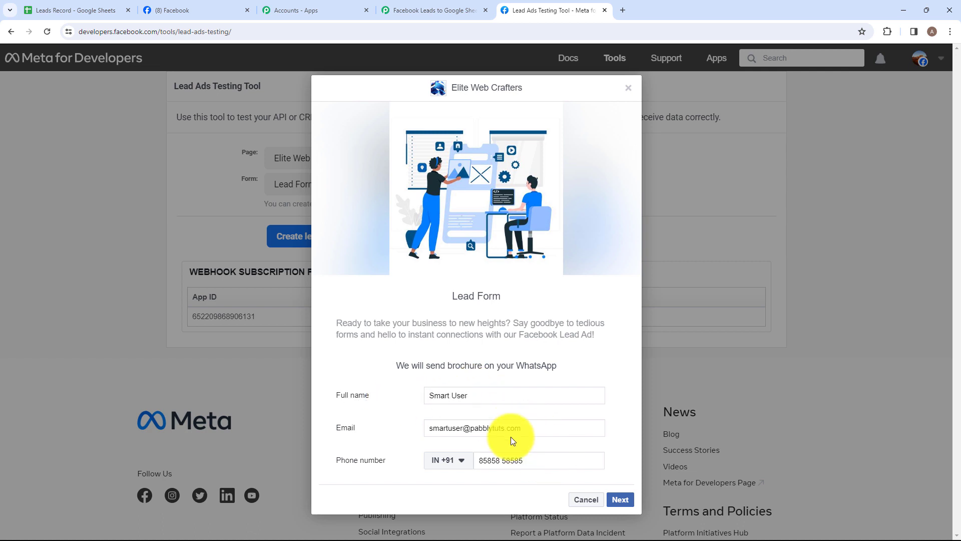
Continue to the terms and conditions, submit the test lead and close the form preview
left_click(621, 499)
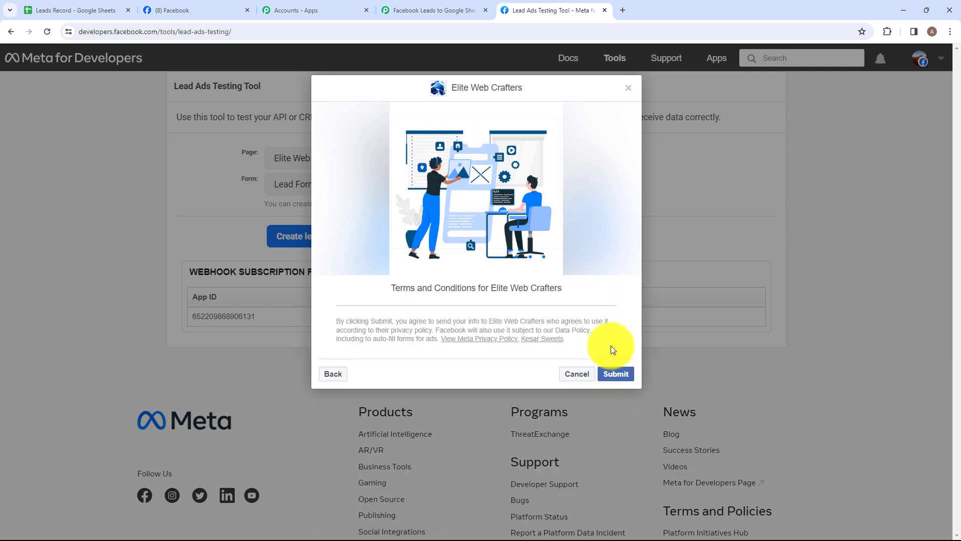
left_click(623, 377)
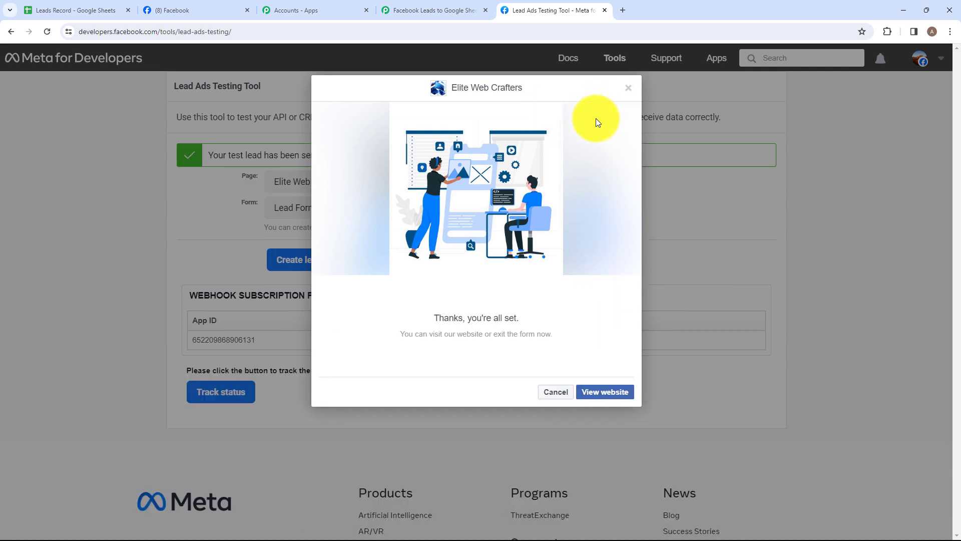
left_click(623, 86)
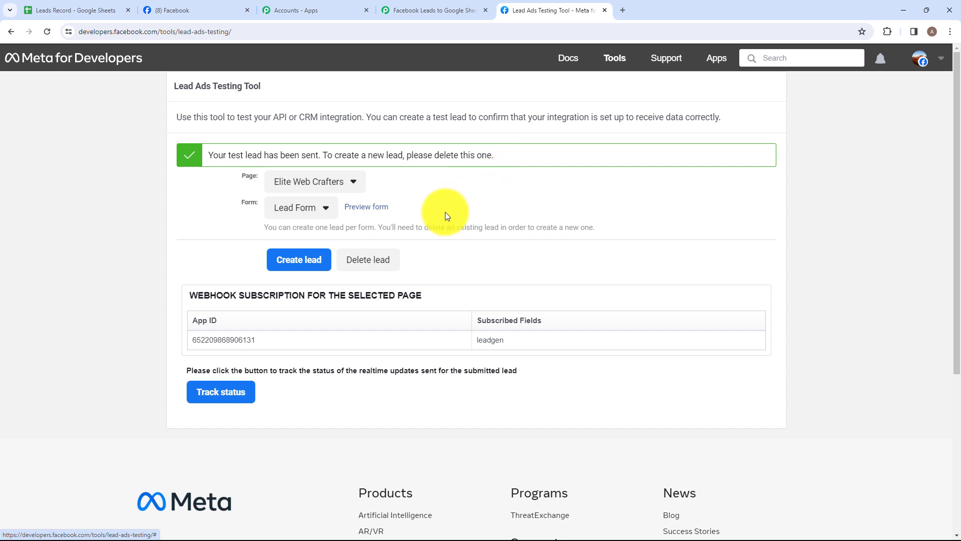
Switch back to the Pabbly Connect workflow and check the full name, email and phone number in the trigger's received response
left_click(408, 8)
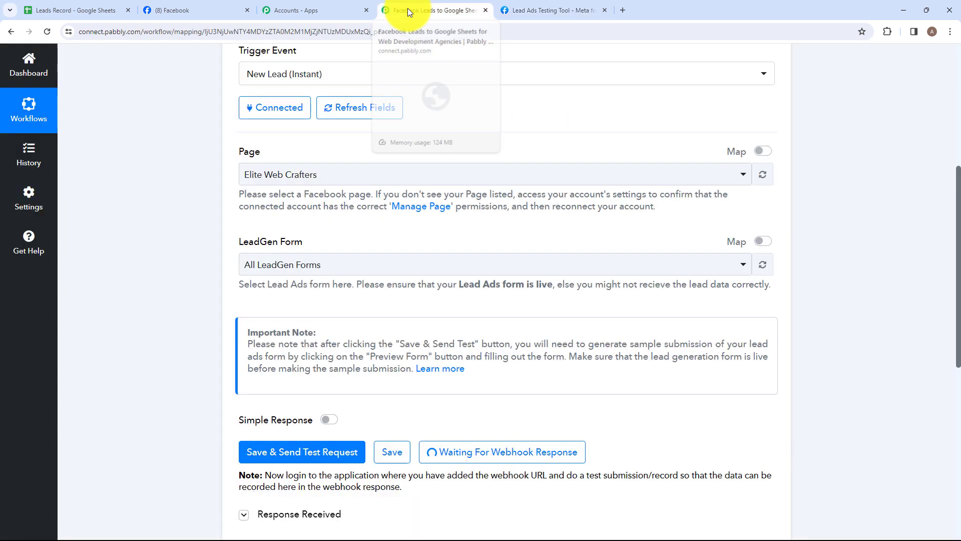
scroll(584, 223, "down", 6)
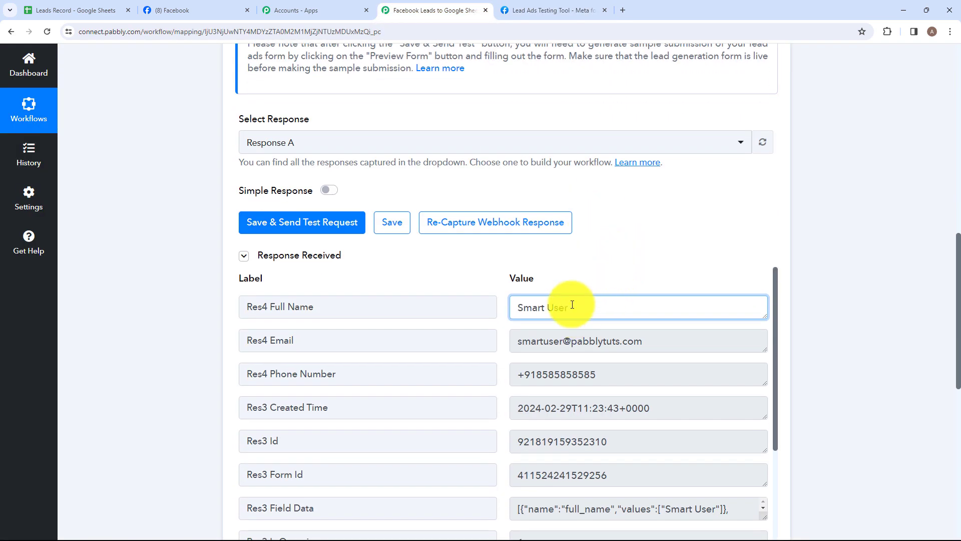
left_click_drag(572, 305, 476, 303)
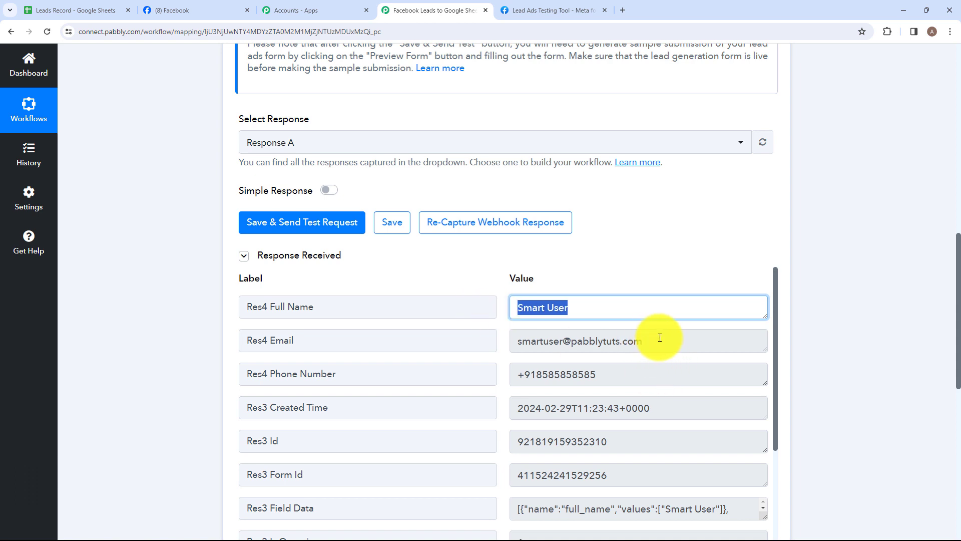
left_click(627, 341)
left_click_drag(644, 342, 508, 348)
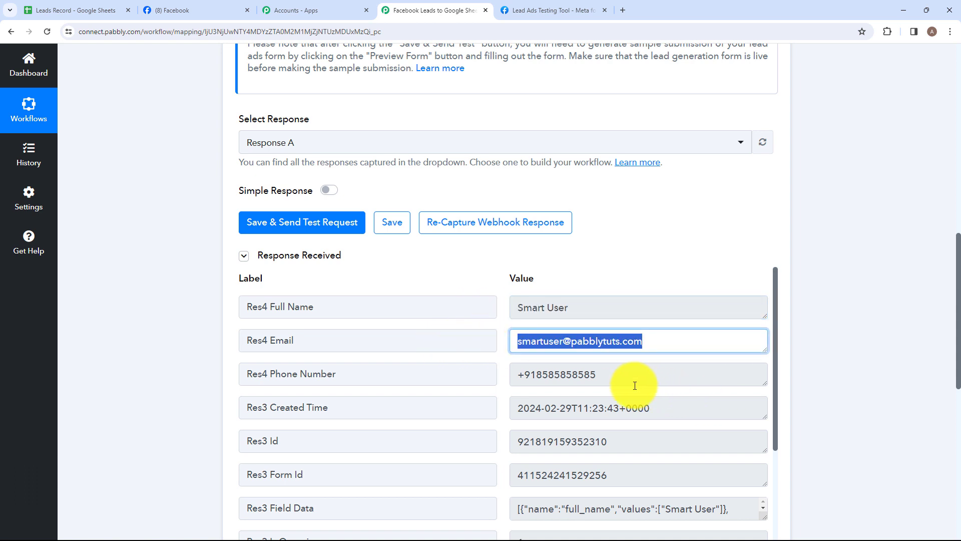
left_click_drag(611, 379, 476, 365)
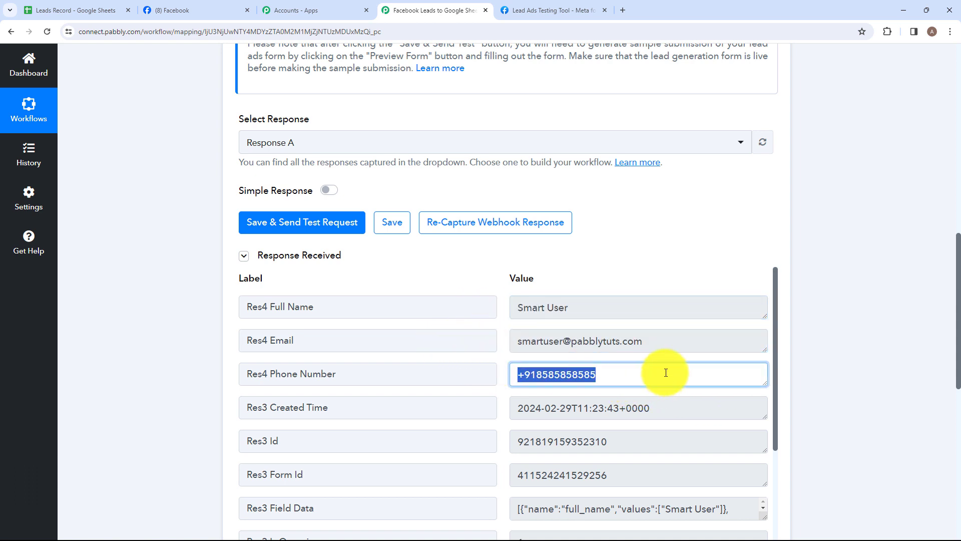
left_click(643, 397)
scroll(644, 395, "down", 6)
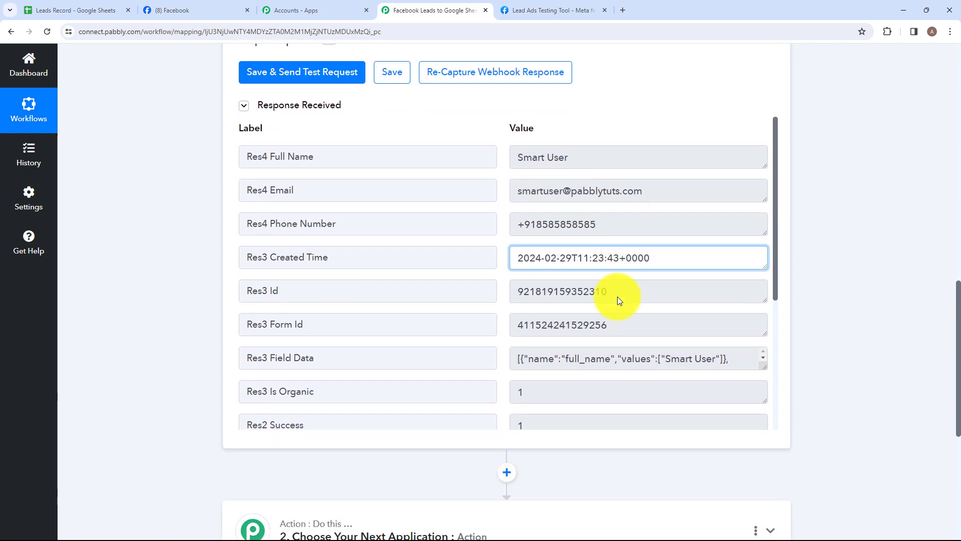
Choose Google Sheets as the app for the workflow's second step
scroll(618, 297, "down", 1)
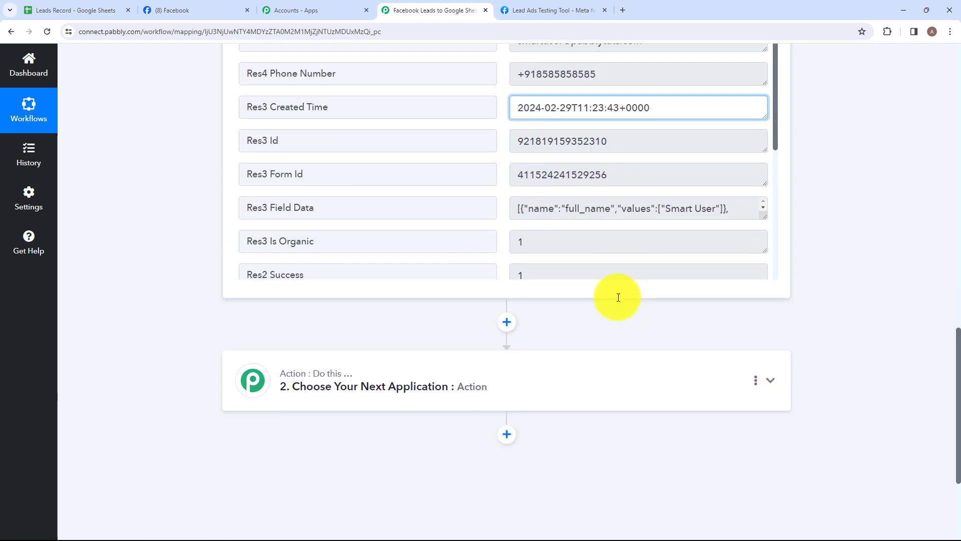
left_click(574, 383)
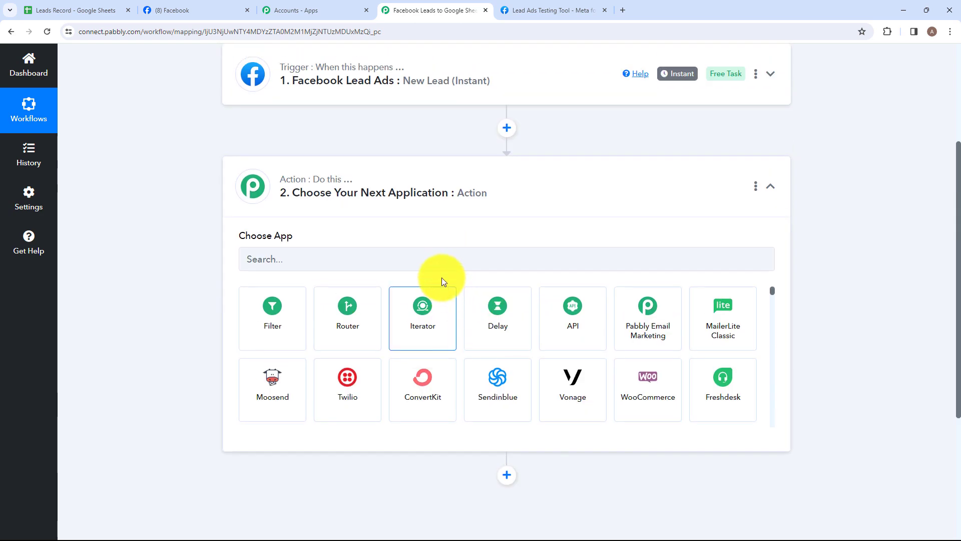
left_click(426, 261)
type("G")
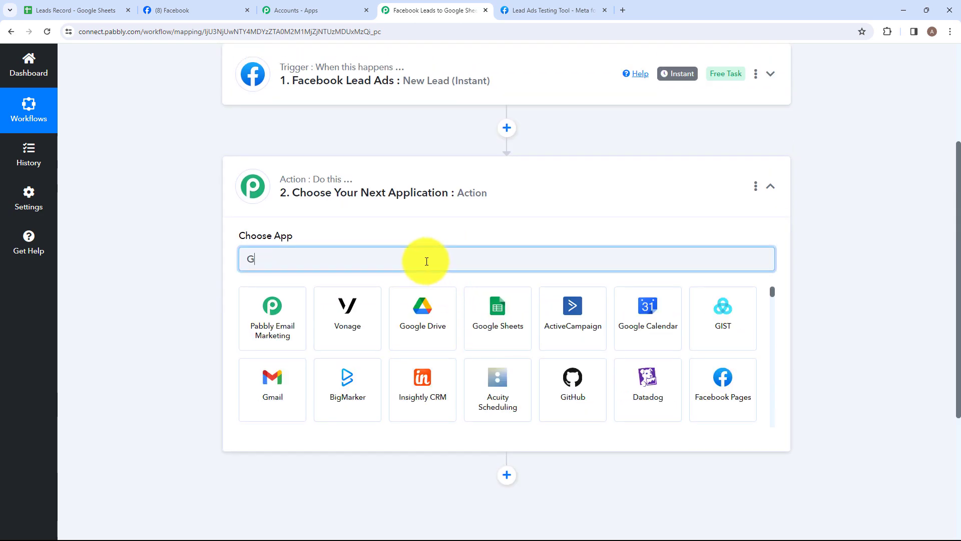
type("oo")
left_click(373, 300)
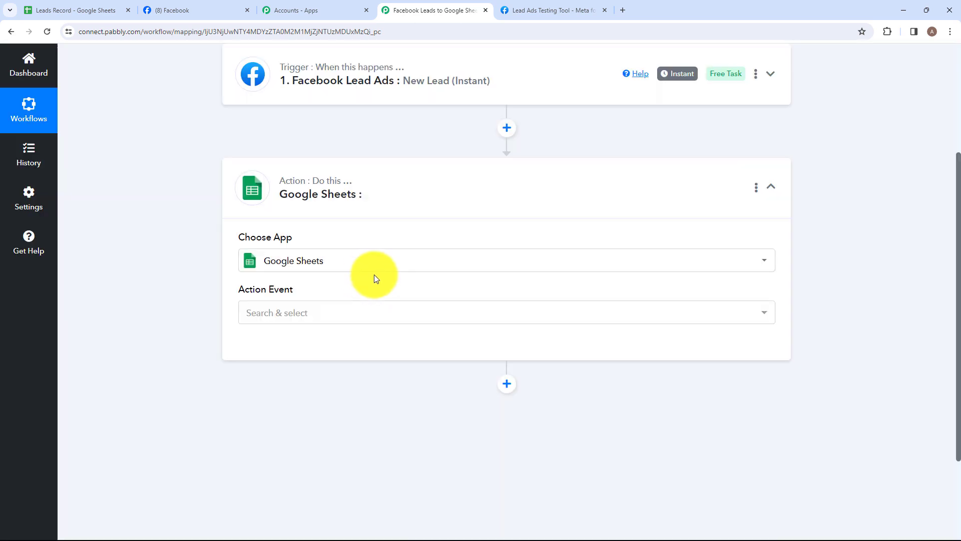
Set the Google Sheets action event to Add New Row
left_click(339, 313)
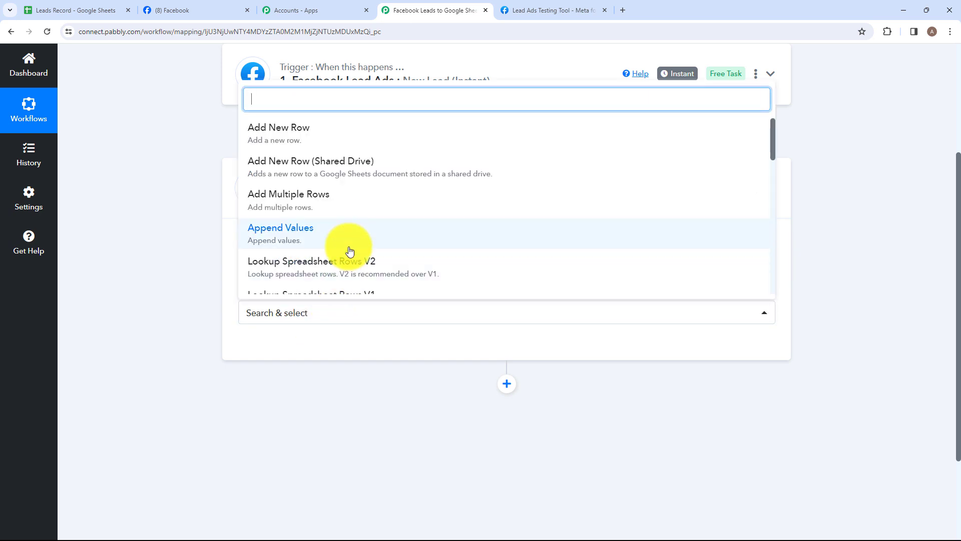
scroll(350, 251, "down", 8)
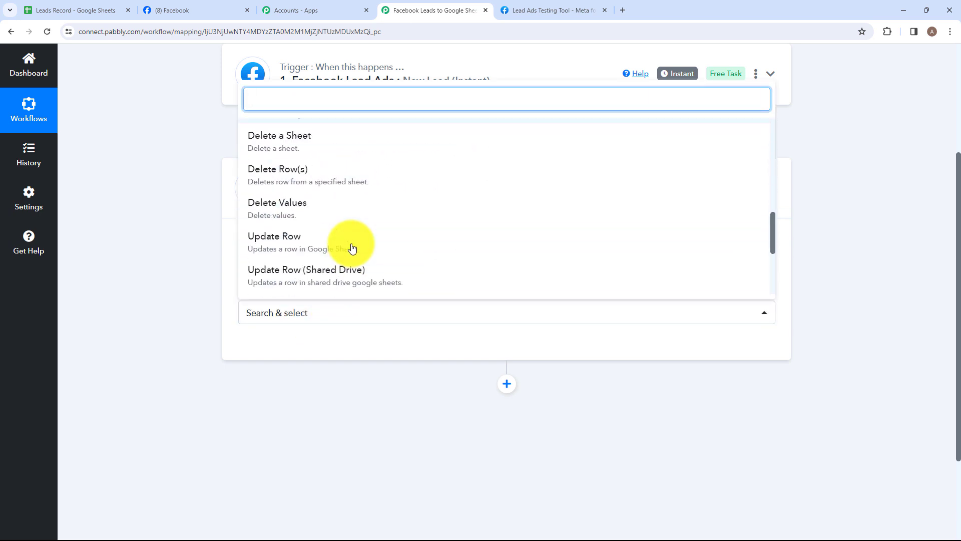
scroll(352, 248, "up", 10)
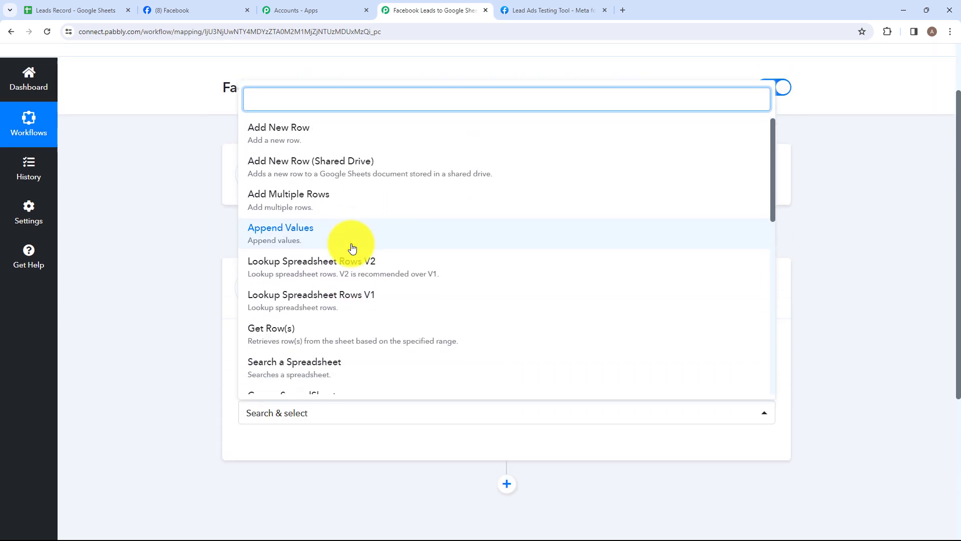
left_click(331, 137)
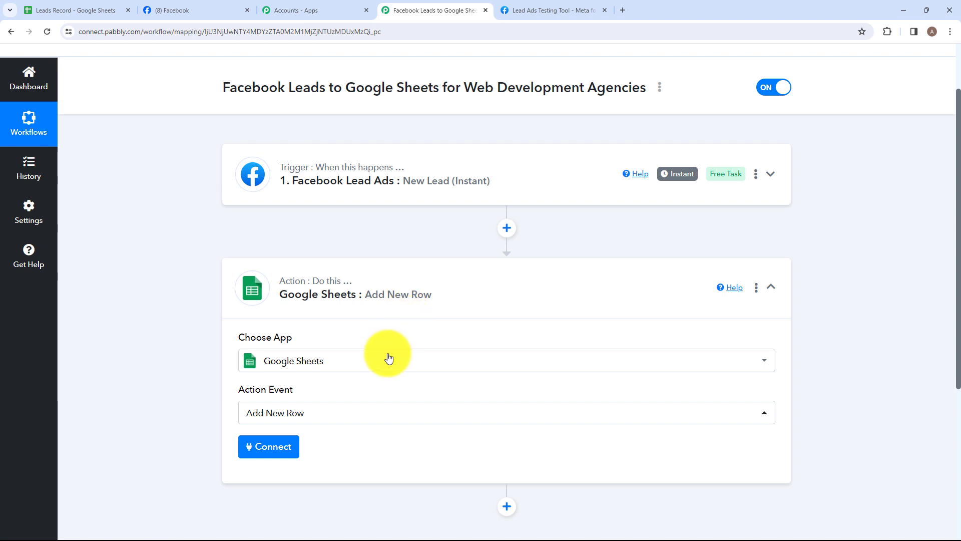
Connect Google Sheets through a new connection, signing in with Google and allowing Pabbly Connect access to the account
scroll(386, 356, "down", 2)
left_click(283, 348)
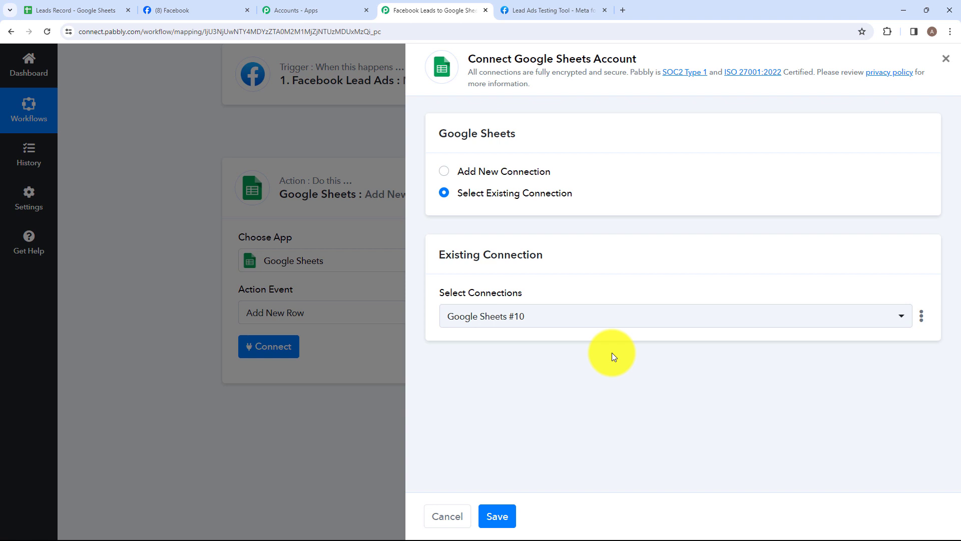
left_click(443, 171)
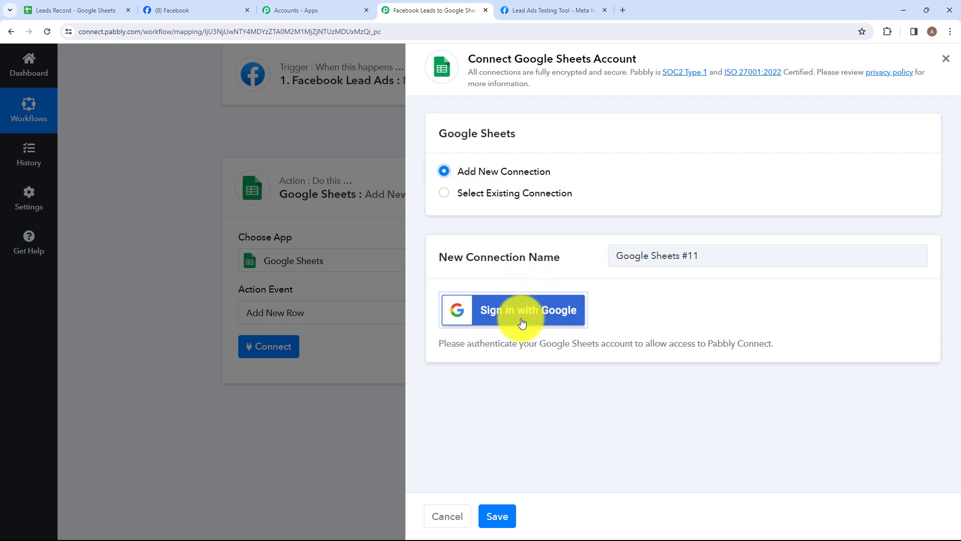
left_click(495, 323)
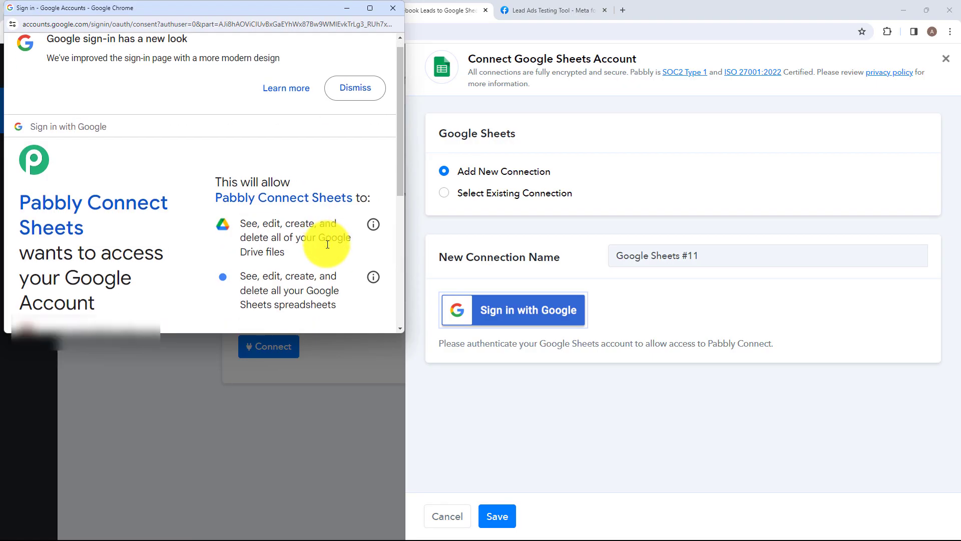
scroll(323, 245, "down", 4)
left_click(325, 267)
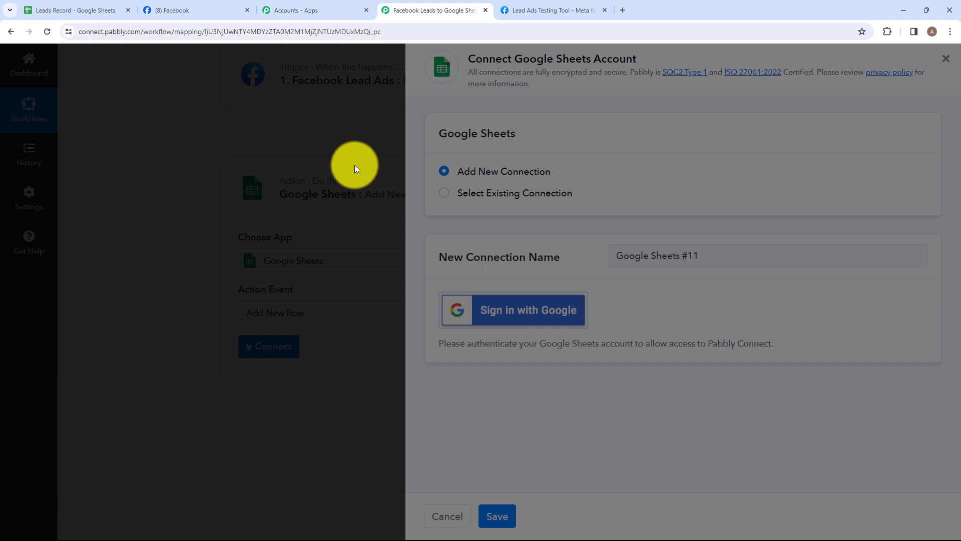
Select Leads Record as the spreadsheet that receives the new rows
scroll(419, 308, "down", 3)
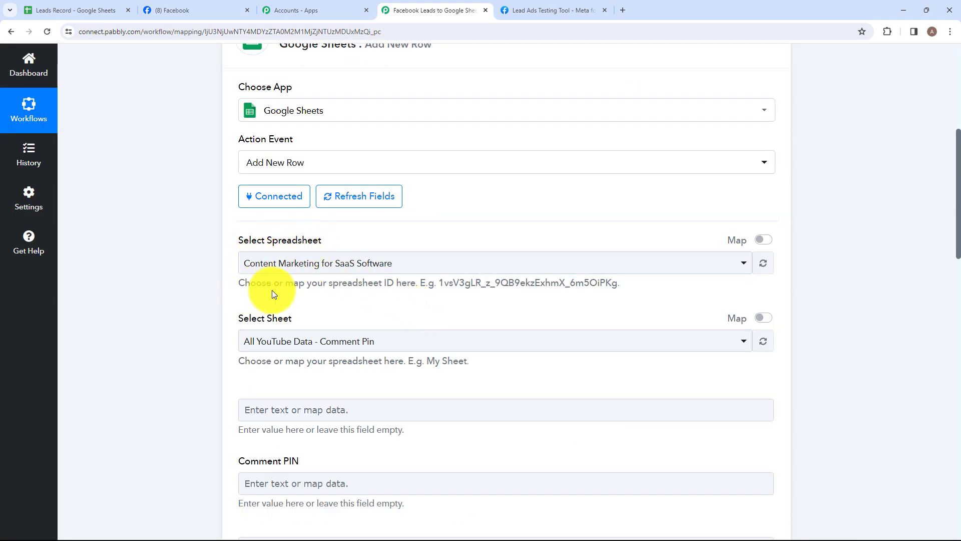
left_click(427, 271)
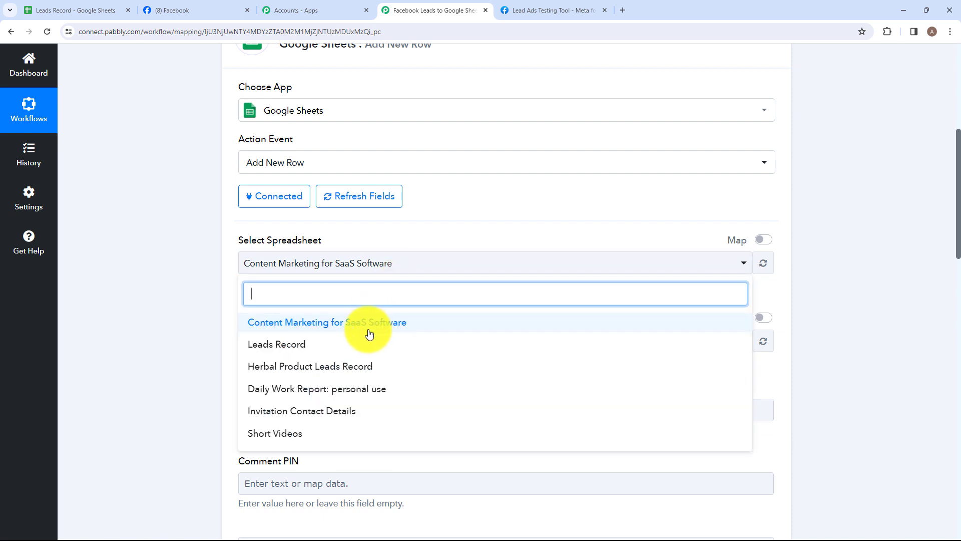
left_click(364, 346)
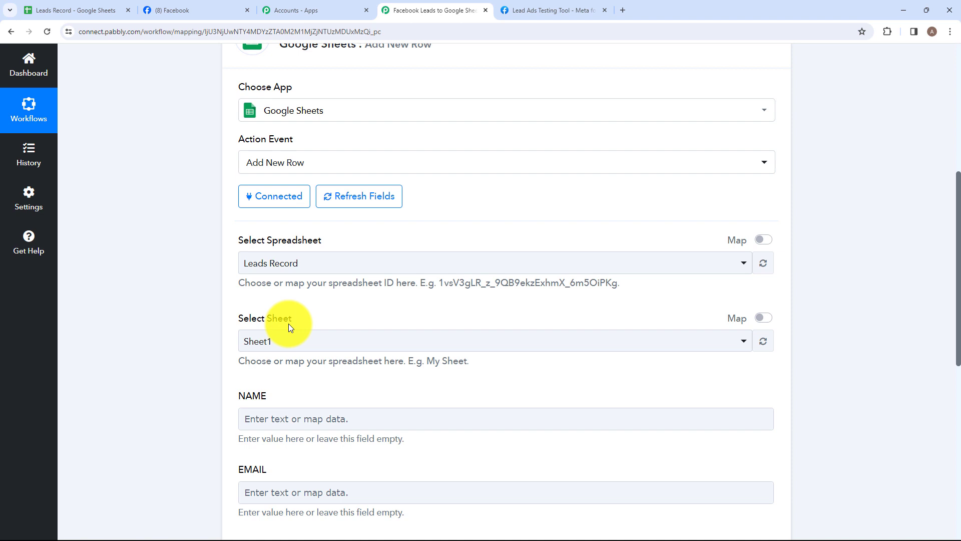
Check the sheet name and column layout in the Leads Record spreadsheet, returning to the Pabbly Connect workflow
left_click(80, 9)
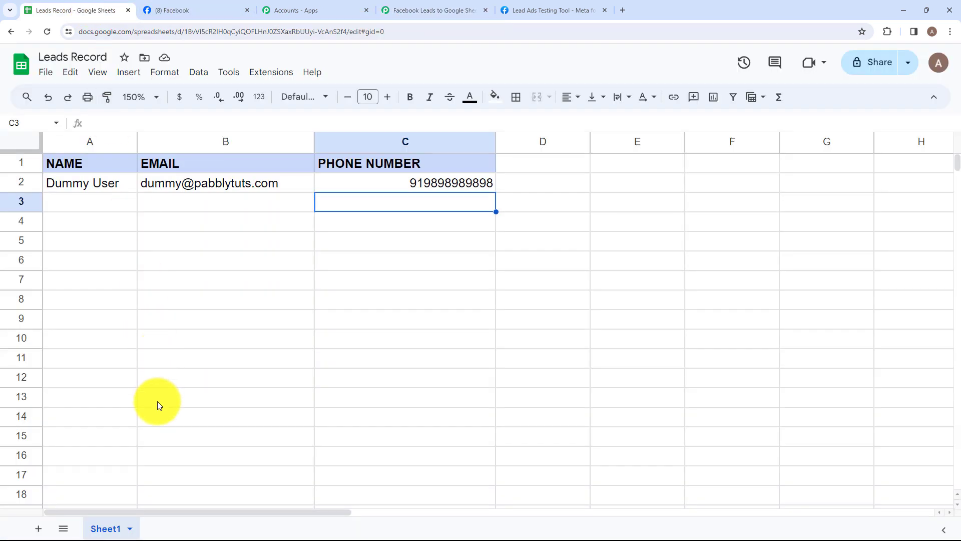
left_click(429, 9)
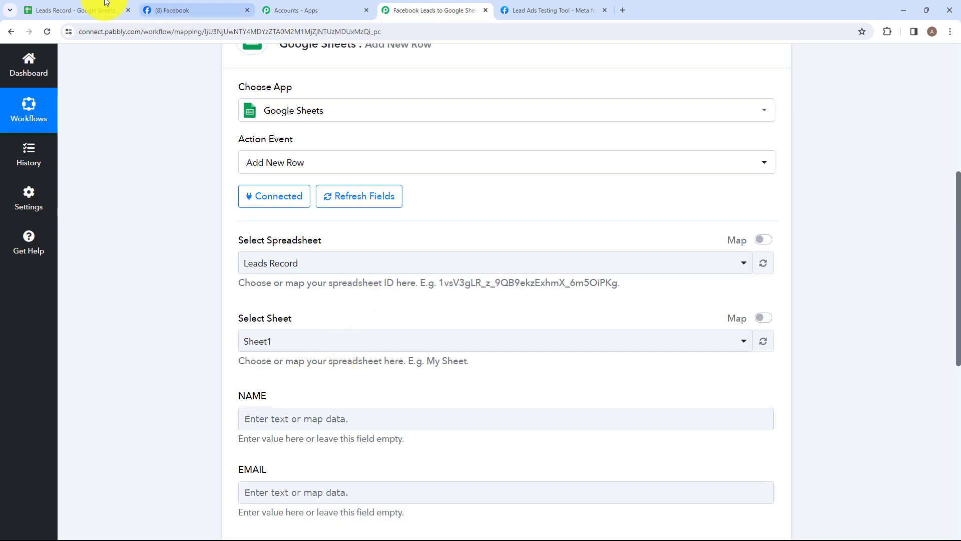
left_click(77, 10)
left_click(90, 208)
left_click(199, 222)
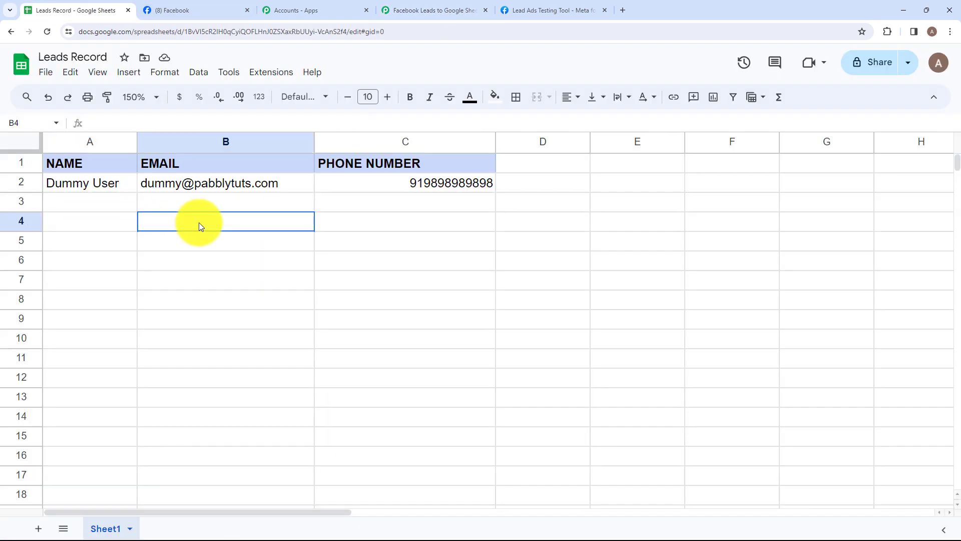
left_click(343, 209)
left_click(430, 10)
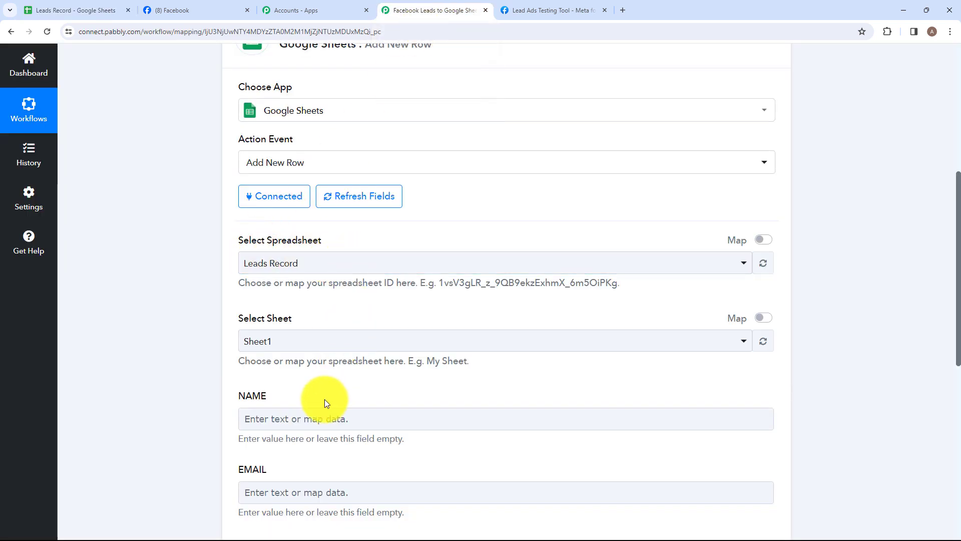
Compare the action's NAME, EMAIL and PHONE NUMBER fields with the empty cells in row 3 of Leads Record
scroll(326, 400, "down", 1)
scroll(271, 351, "down", 2)
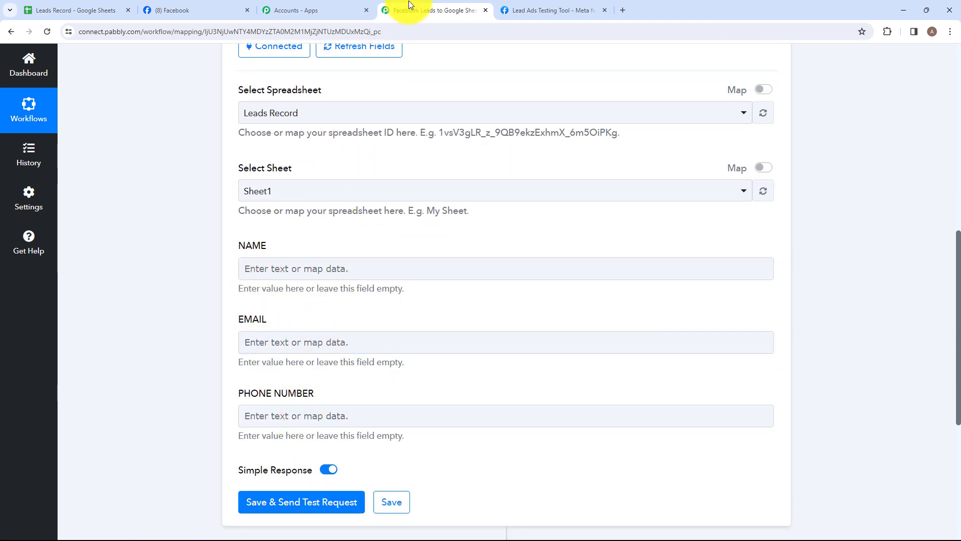
left_click(88, 9)
left_click(75, 205)
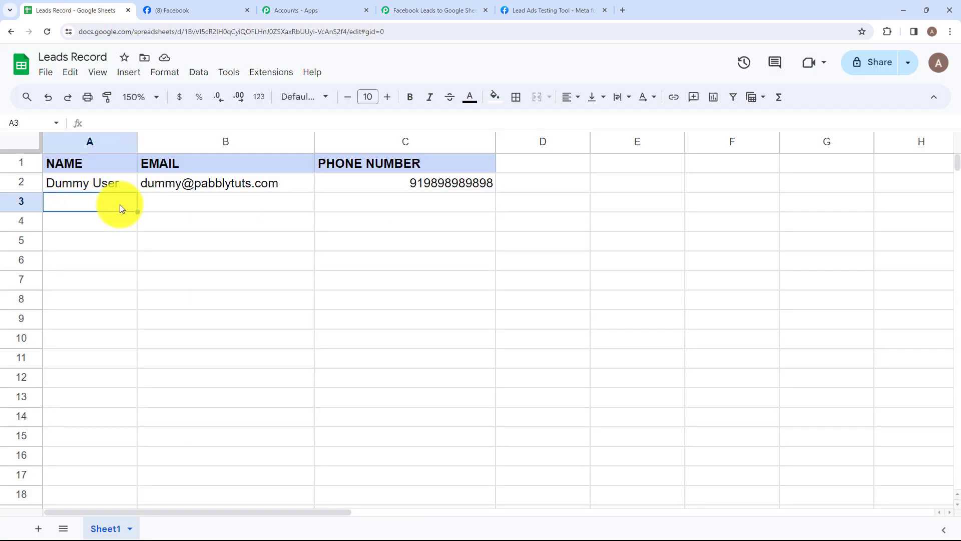
left_click(249, 195)
left_click(356, 201)
left_click(419, 6)
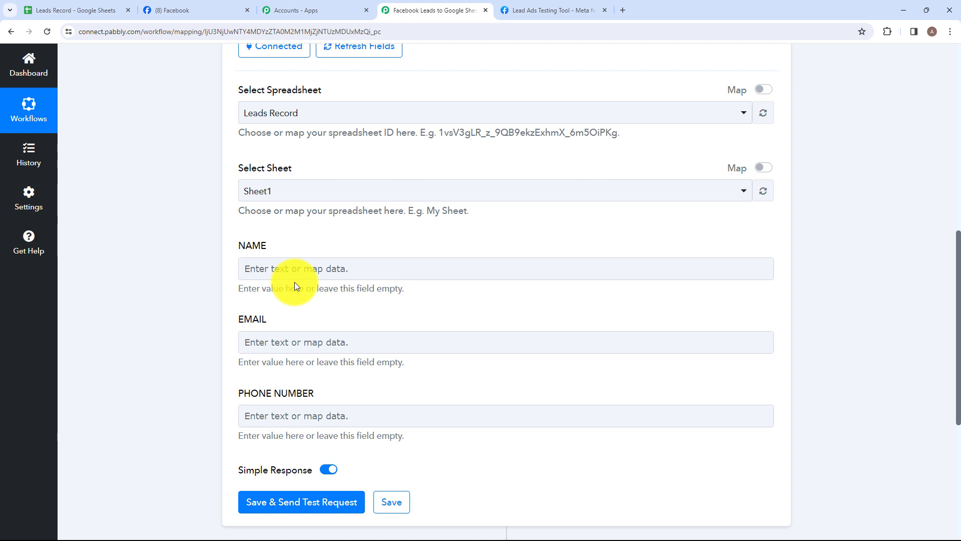
Map the NAME field to Res4 Full Name from the Facebook Lead Ads trigger
left_click(300, 268)
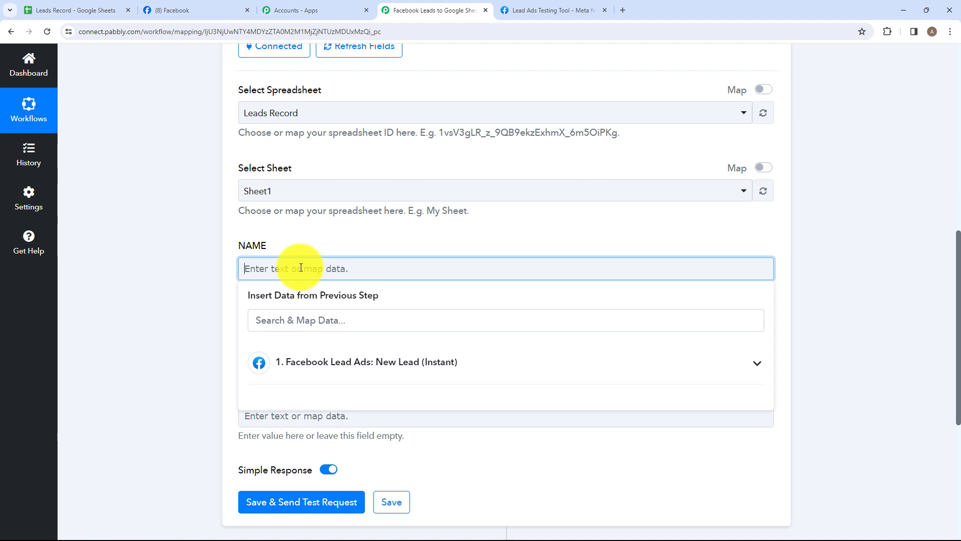
left_click(343, 364)
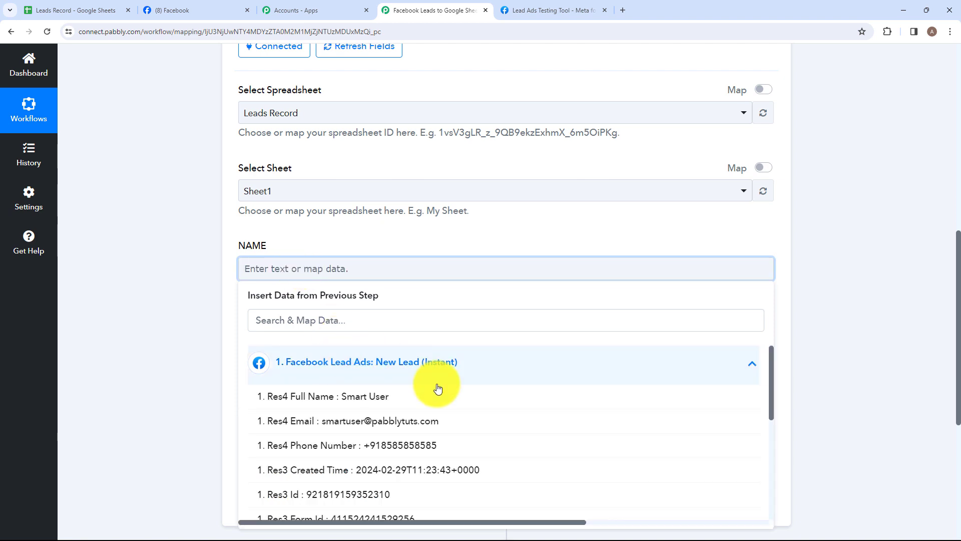
left_click(402, 399)
left_click(235, 359)
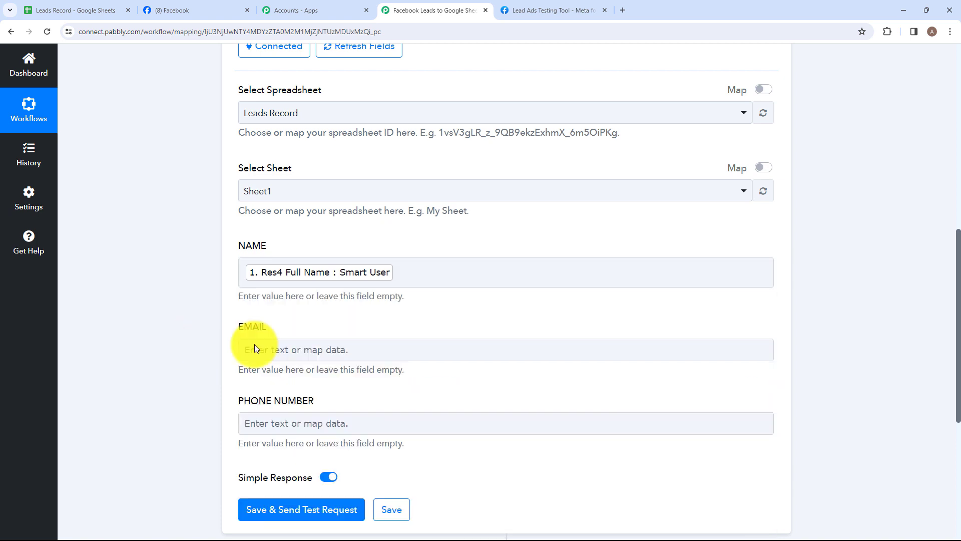
Map the EMAIL field to Res4 Email and the PHONE NUMBER field to Res4 Phone Number from the trigger
left_click(245, 348)
left_click(337, 439)
left_click(387, 506)
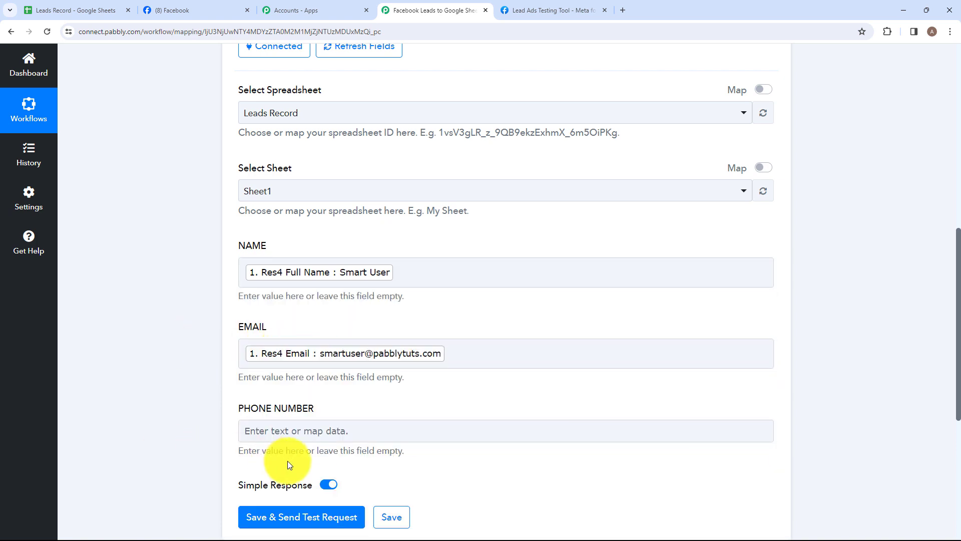
left_click(294, 432)
left_click(388, 524)
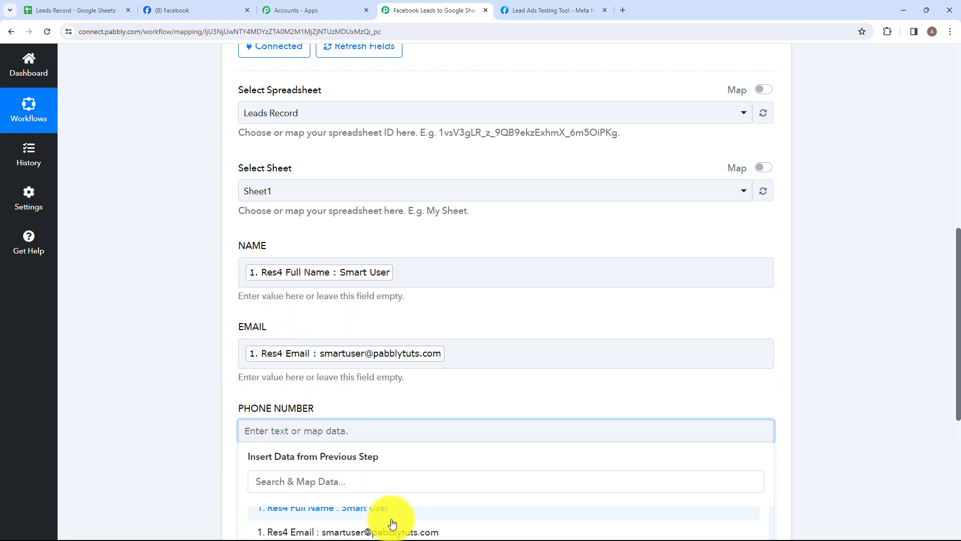
left_click(392, 521)
Save the Google Sheets action, send a test request and review the received response
scroll(401, 350, "down", 2)
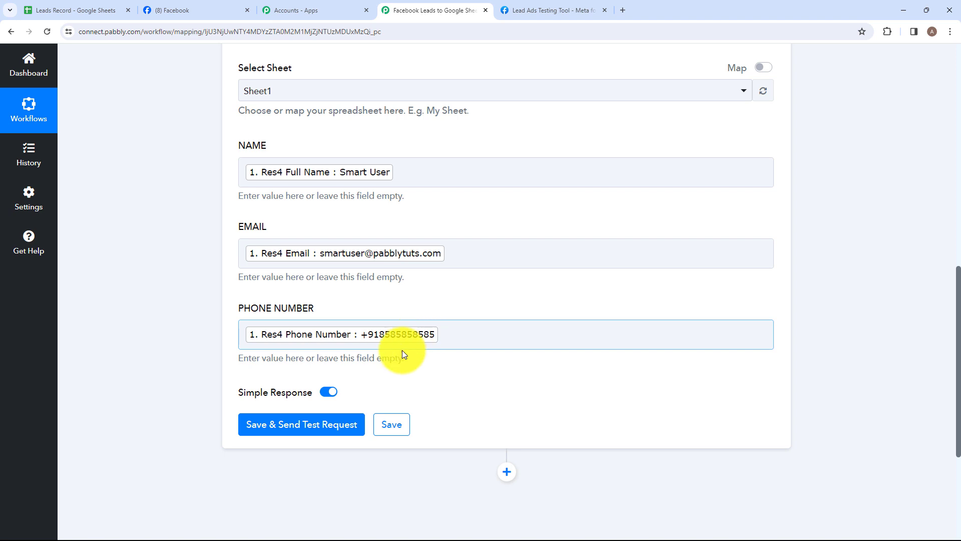
left_click(305, 434)
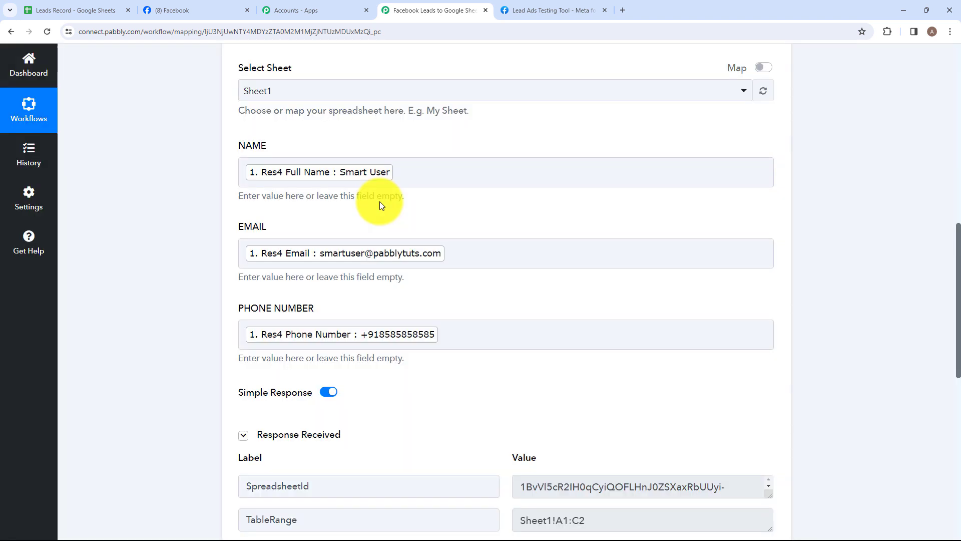
scroll(468, 331, "down", 2)
scroll(468, 331, "up", 2)
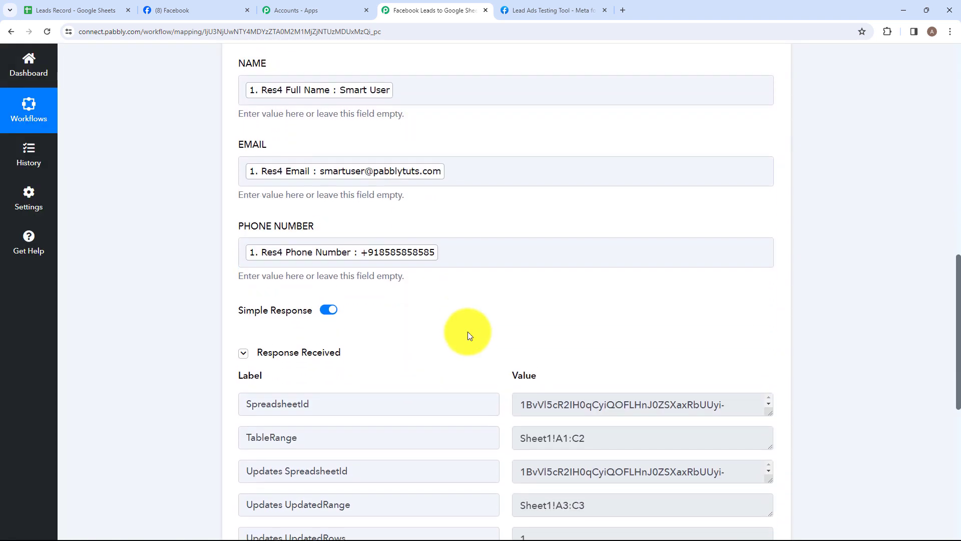
scroll(467, 332, "down", 2)
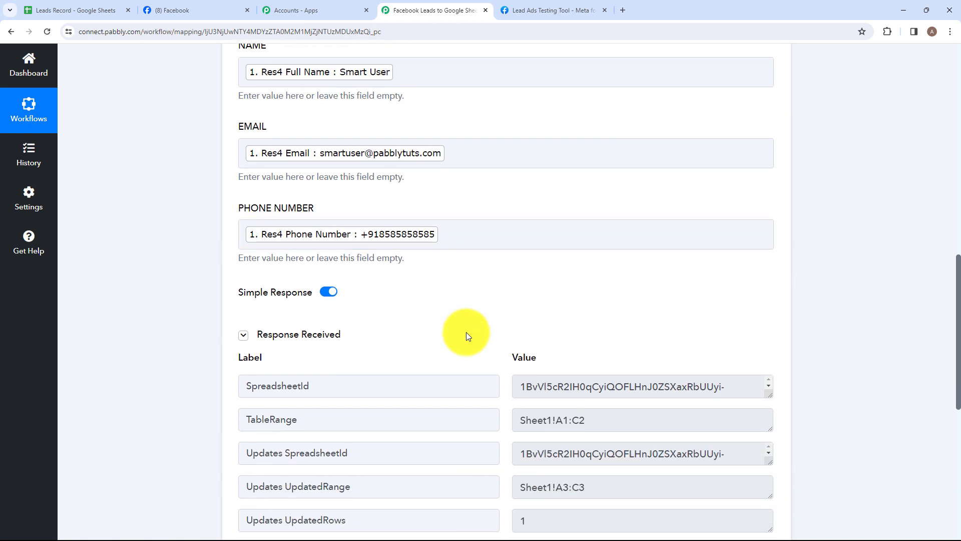
scroll(467, 332, "down", 1)
scroll(460, 417, "down", 1)
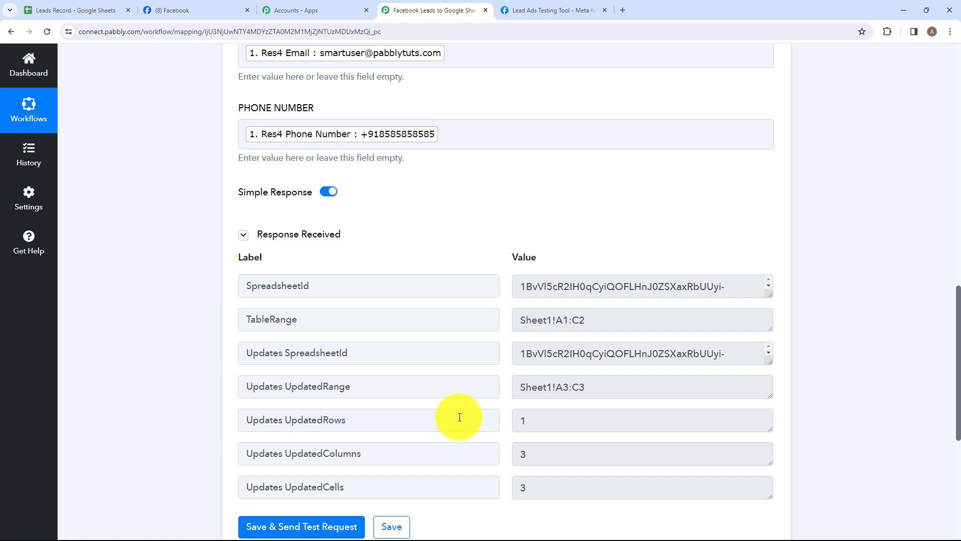
Switch to the Leads Record spreadsheet and check the name, email and phone number in row 3
left_click(88, 11)
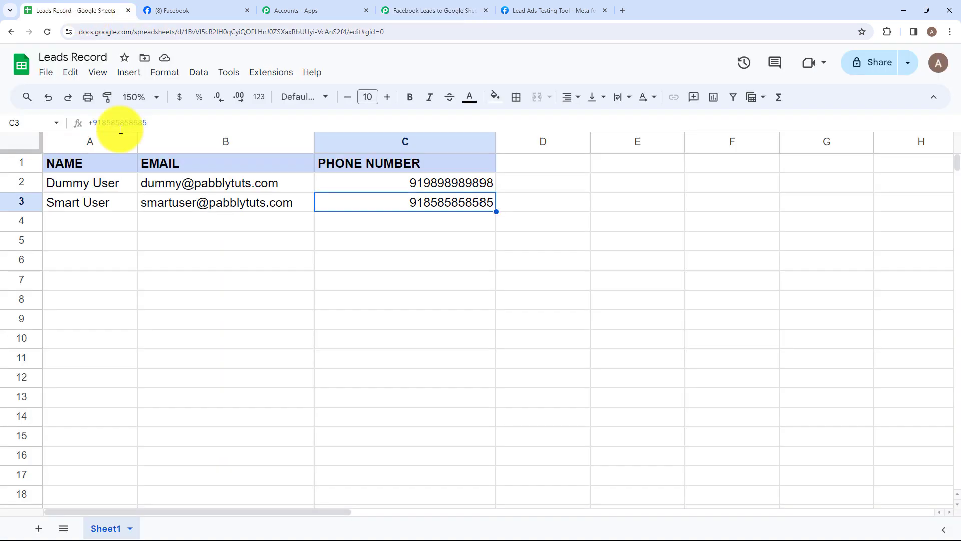
left_click(65, 213)
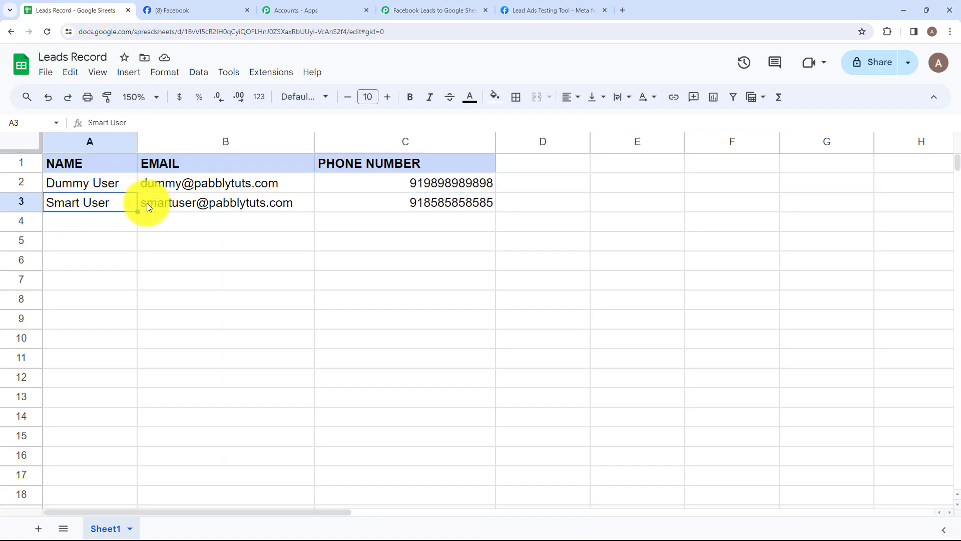
left_click(165, 214)
left_click(371, 207)
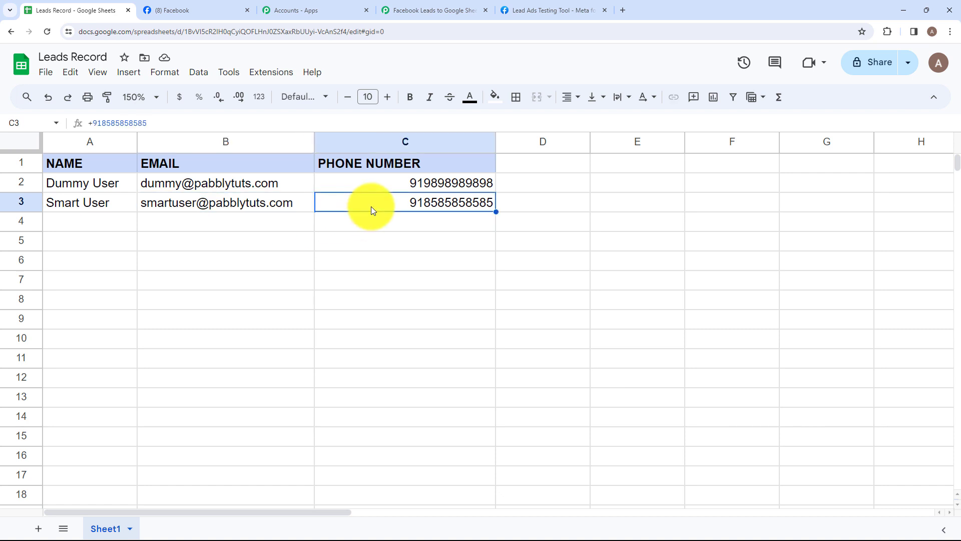
left_click(95, 206)
left_click(215, 205)
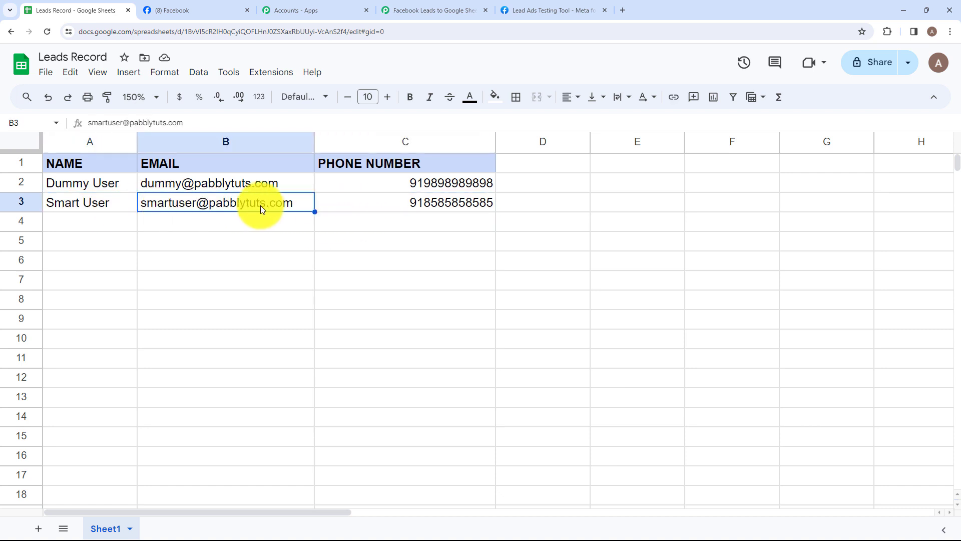
left_click(334, 201)
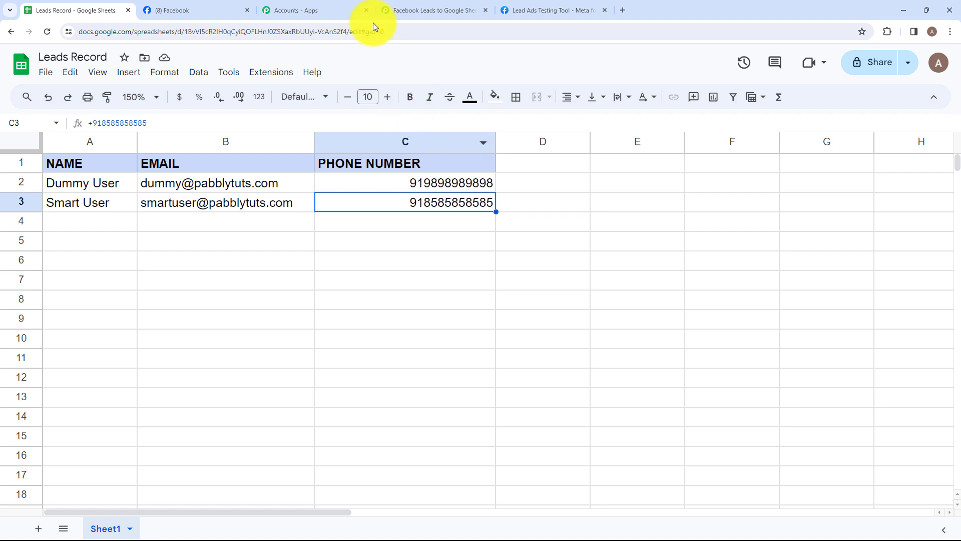
Return to the Pabbly Connect workflow and collapse the Google Sheets action step
left_click(422, 4)
scroll(414, 117, "up", 15)
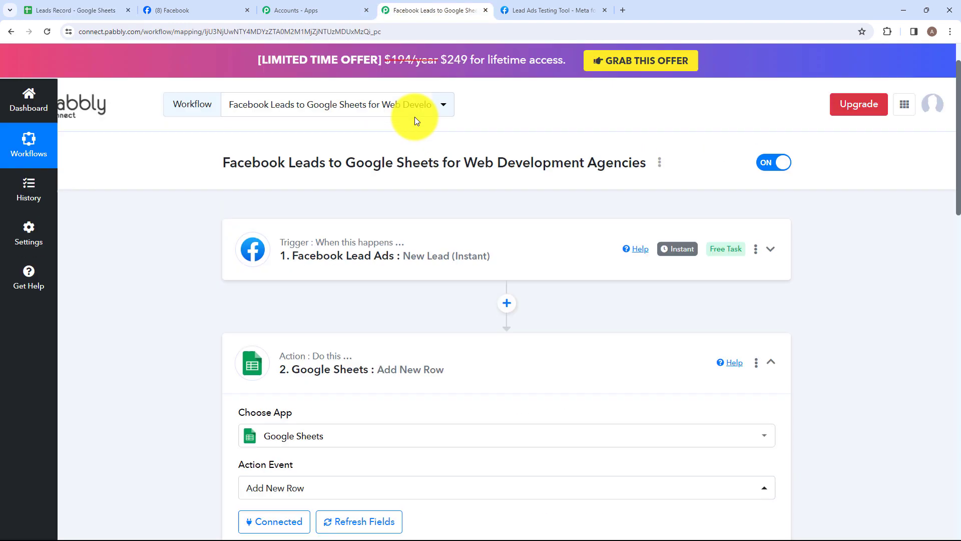
left_click(406, 357)
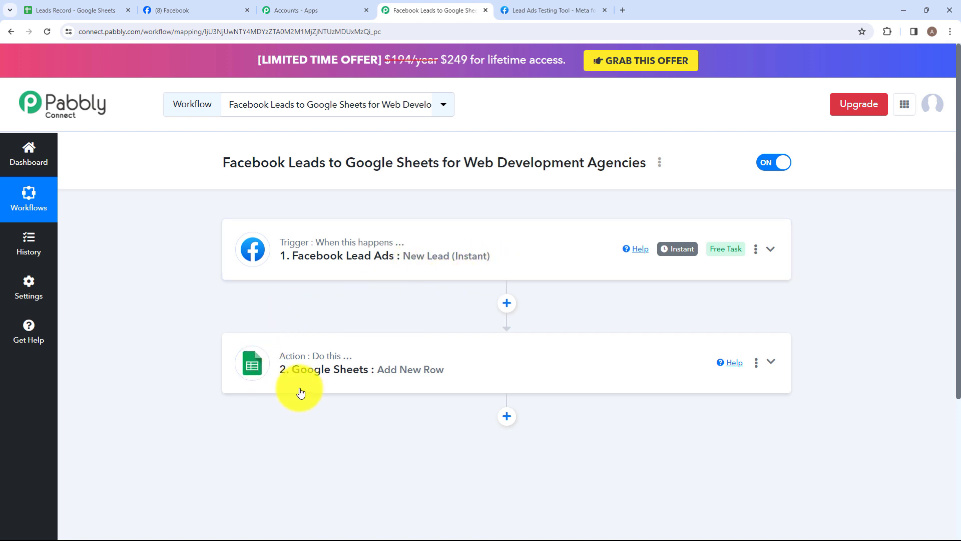
mouse_move(304, 363)
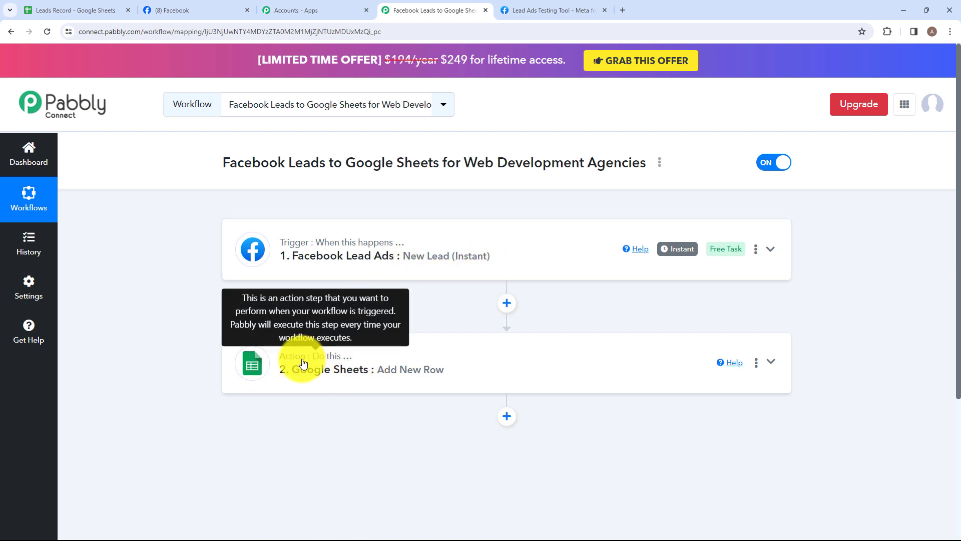